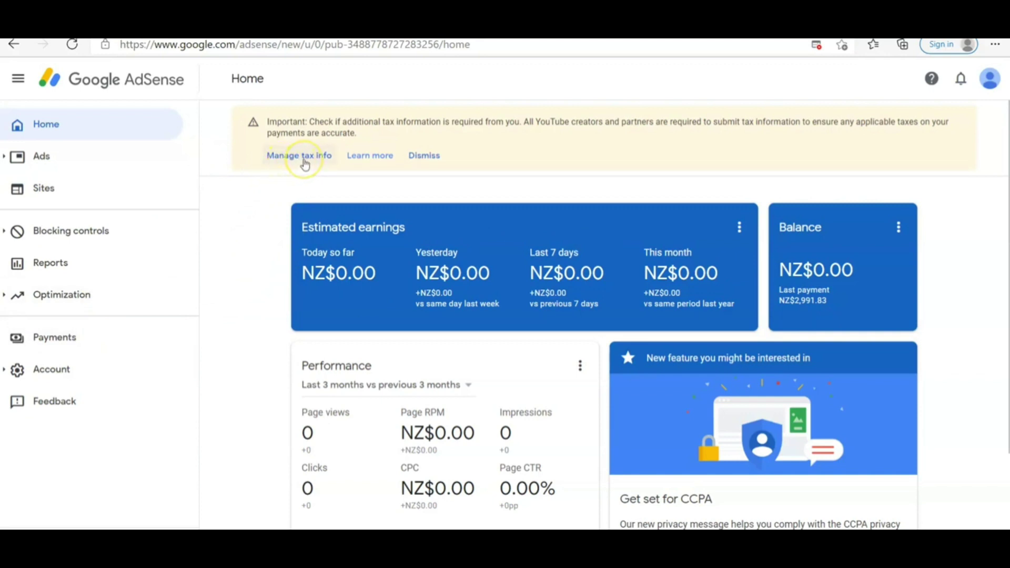
# Start adding United States tax info from the tax info management page, and verify the account with its password
pyautogui.click(304, 158)
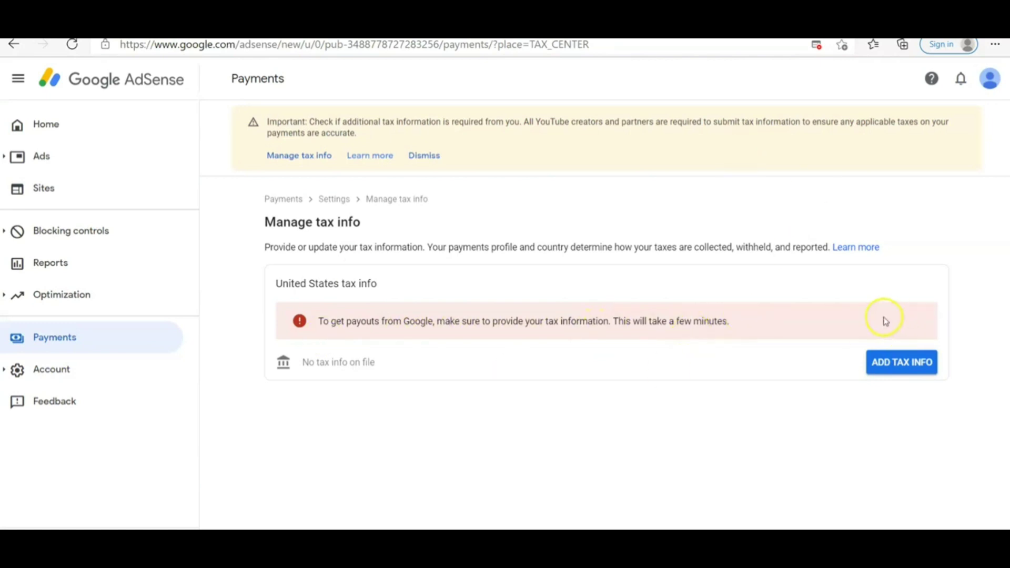
pyautogui.click(891, 370)
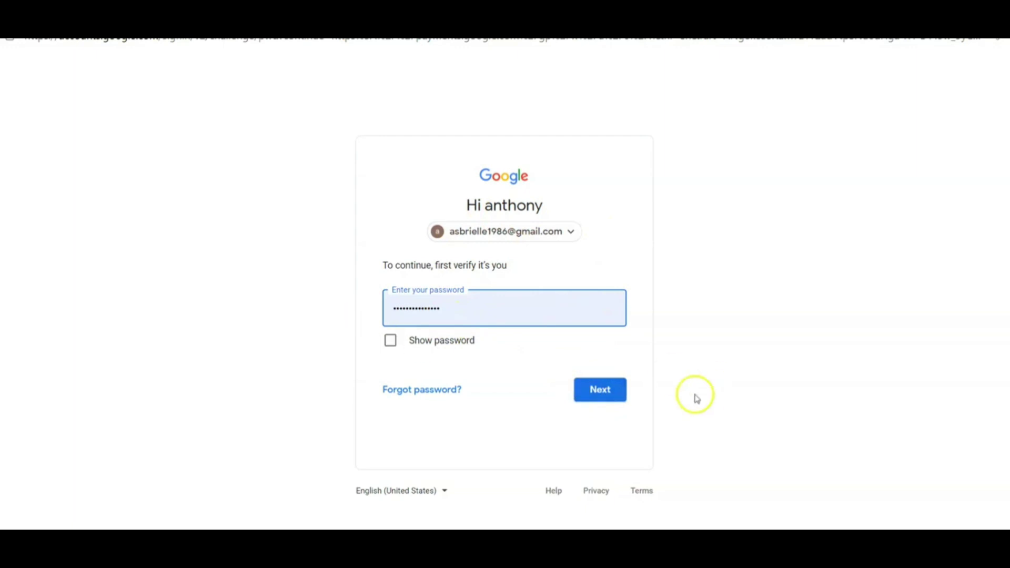
pyautogui.click(605, 392)
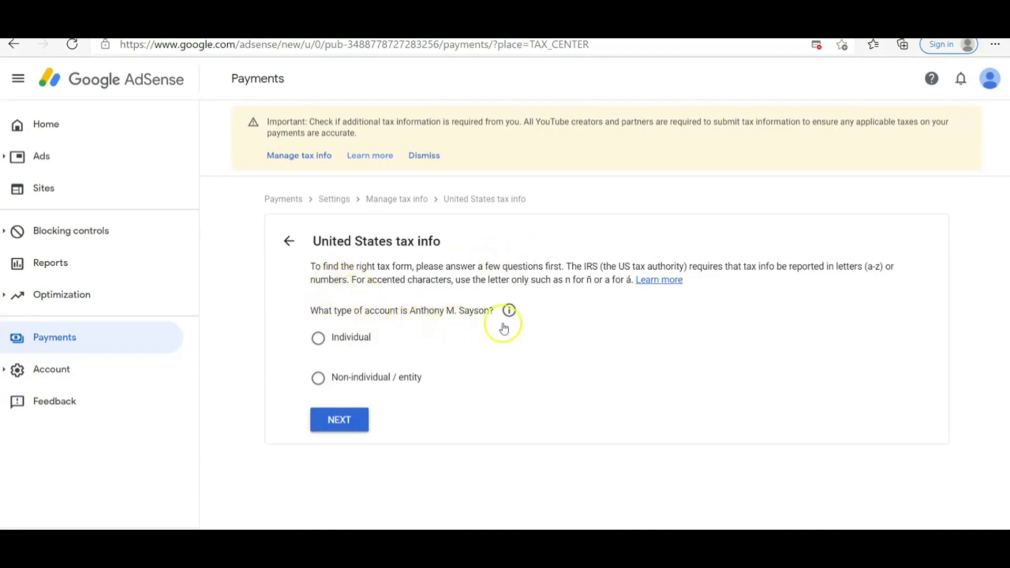
# Declare the account type as Individual and answer No to being a citizen or resident of the United States
pyautogui.click(320, 341)
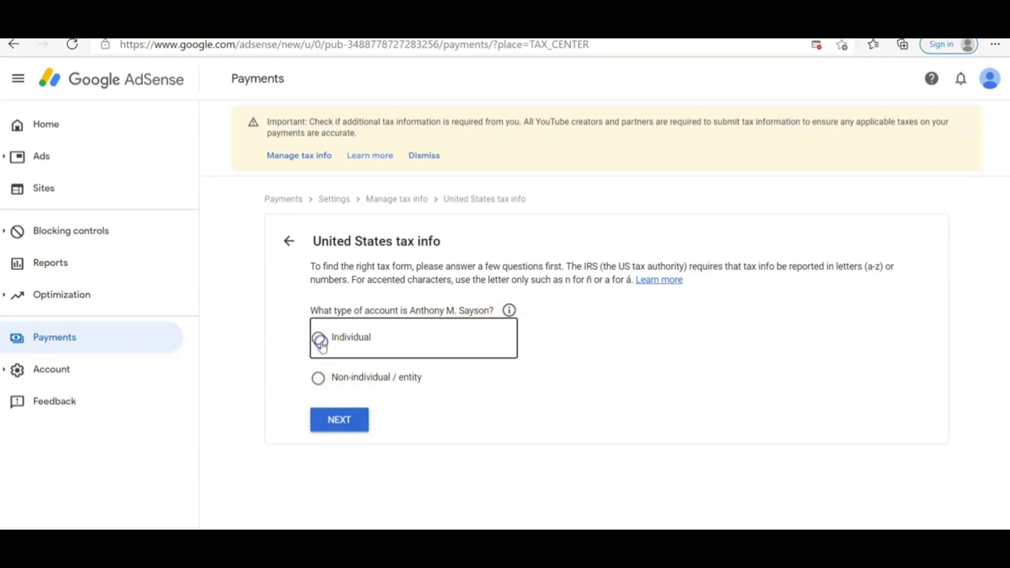
pyautogui.click(350, 424)
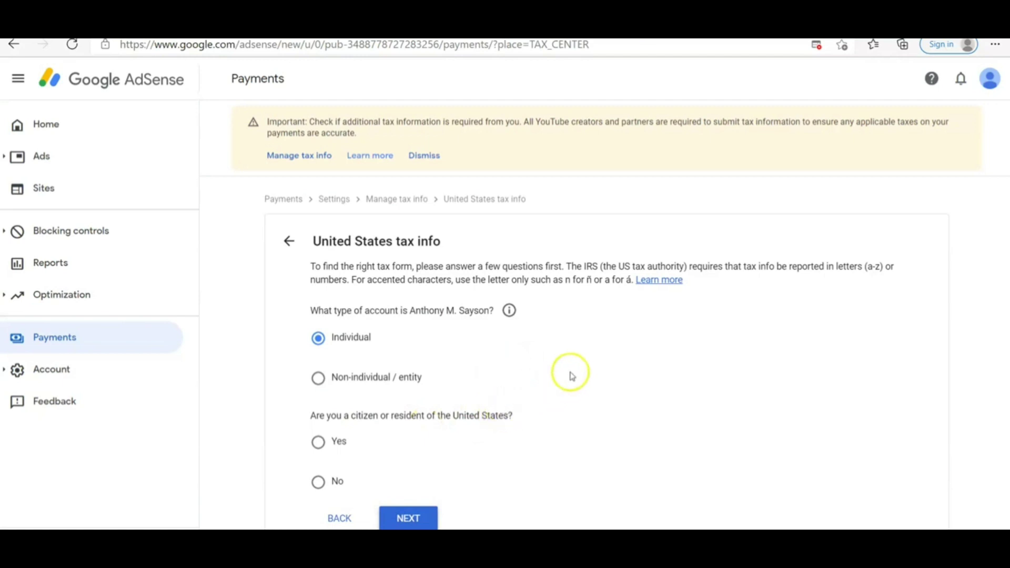
pyautogui.click(318, 486)
pyautogui.click(403, 520)
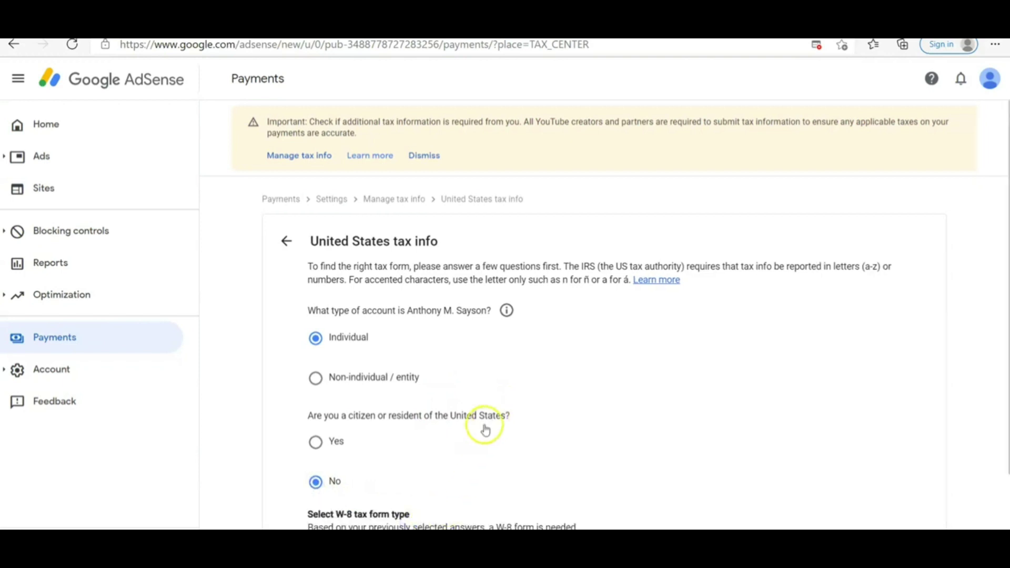
# Choose W-8BEN as the tax form type and start filling in the form
pyautogui.scroll(-2, 481, 431)
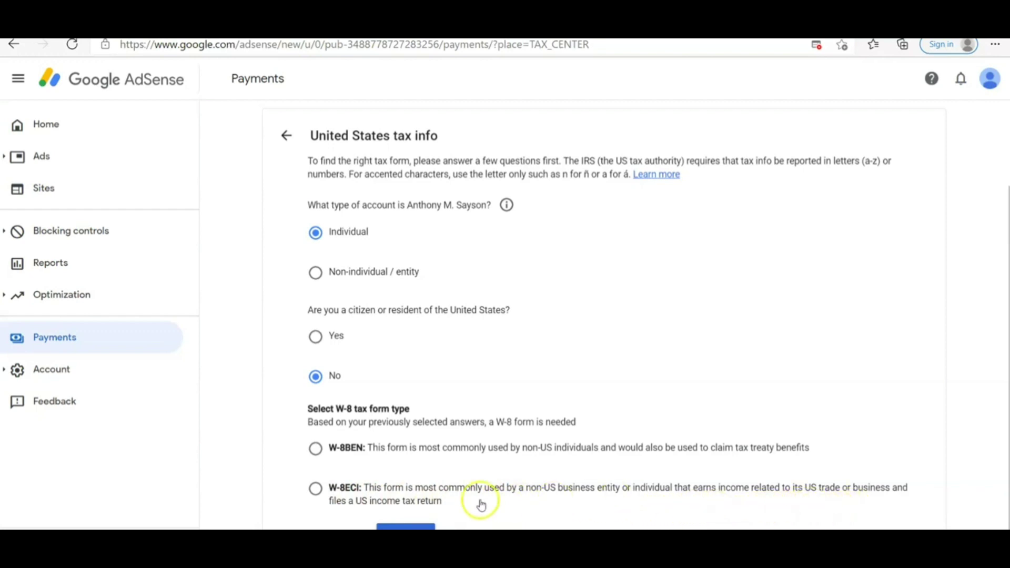
pyautogui.click(315, 450)
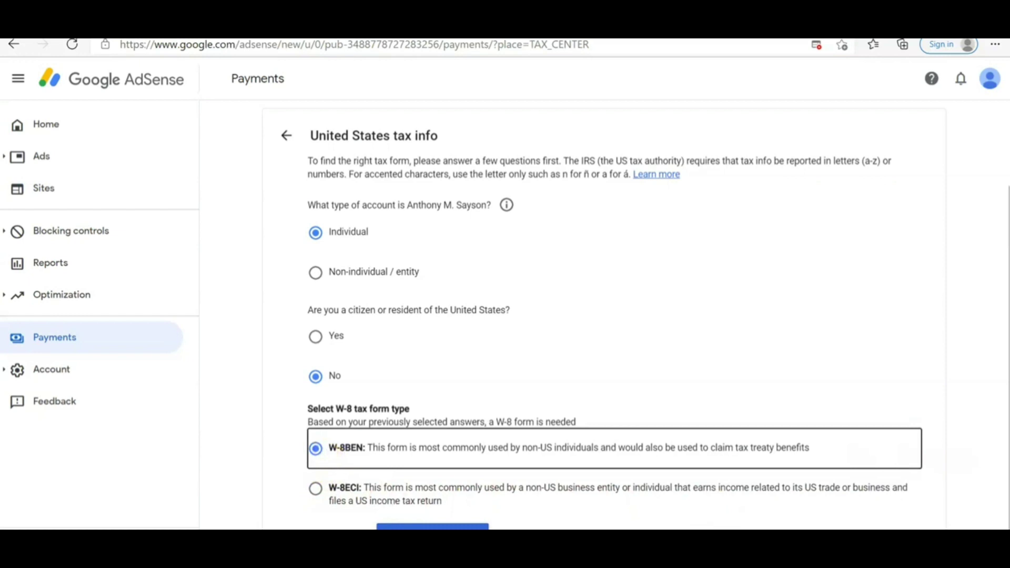
pyautogui.click(433, 527)
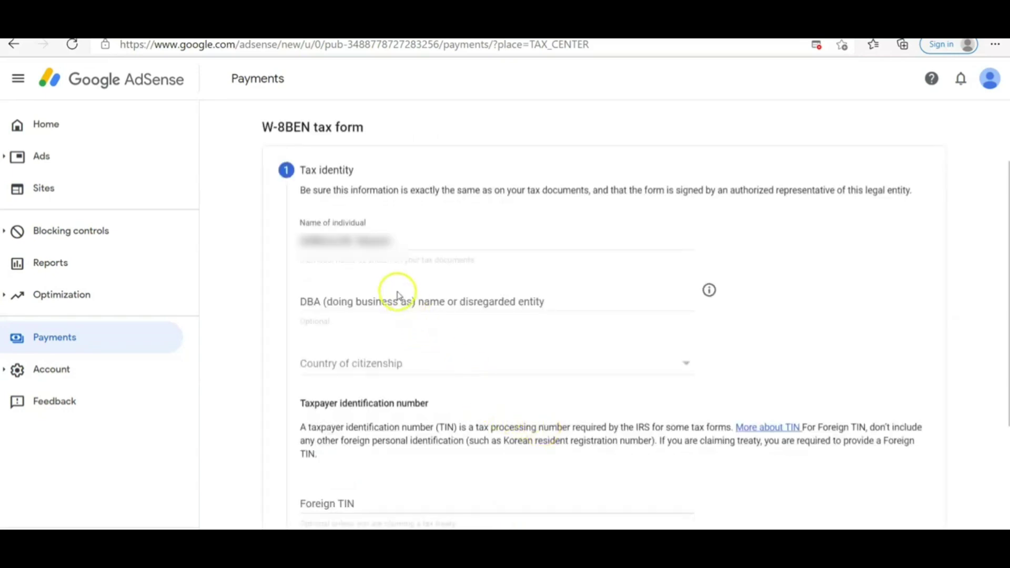
# Enter the individual's full name in the tax identity section and set the country of citizenship to Philippines
pyautogui.click(356, 245)
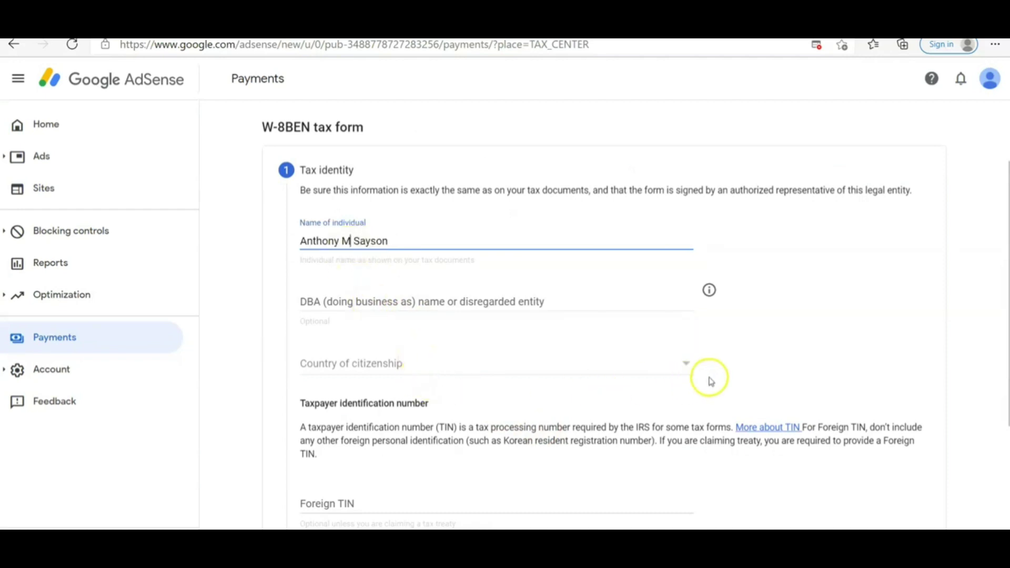
pyautogui.click(685, 365)
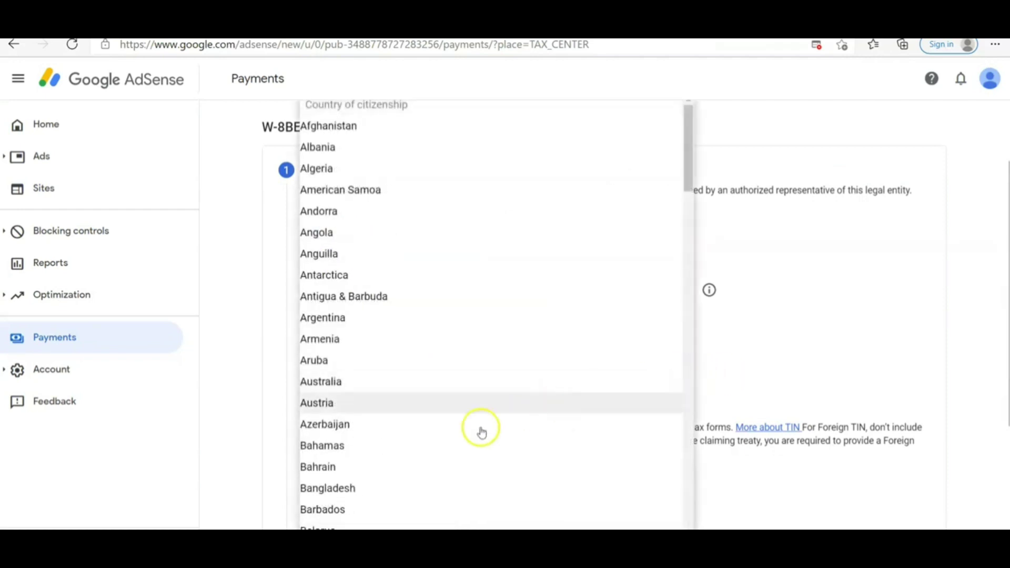
pyautogui.scroll(-15, 477, 439)
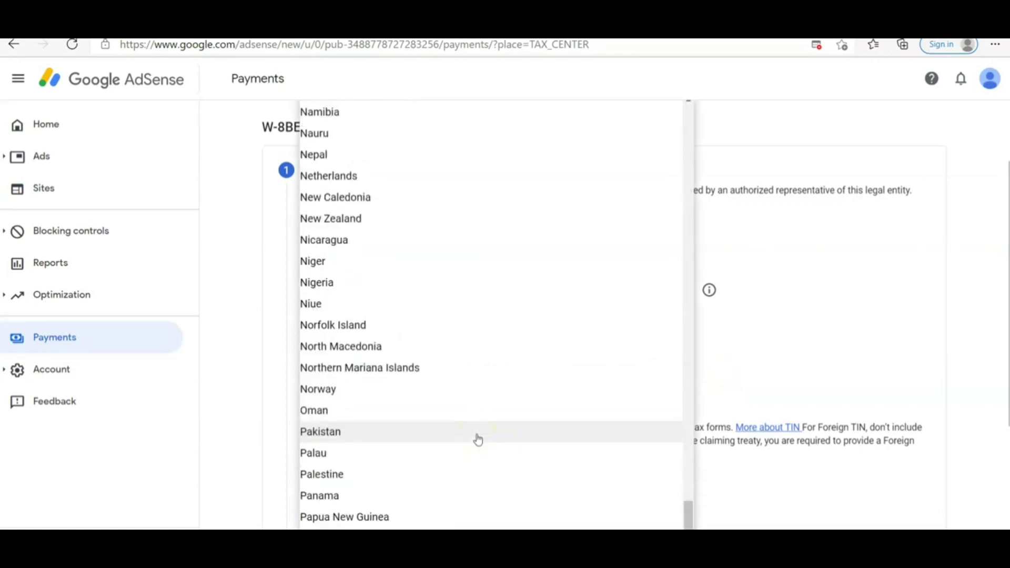
pyautogui.scroll(-4, 326, 399)
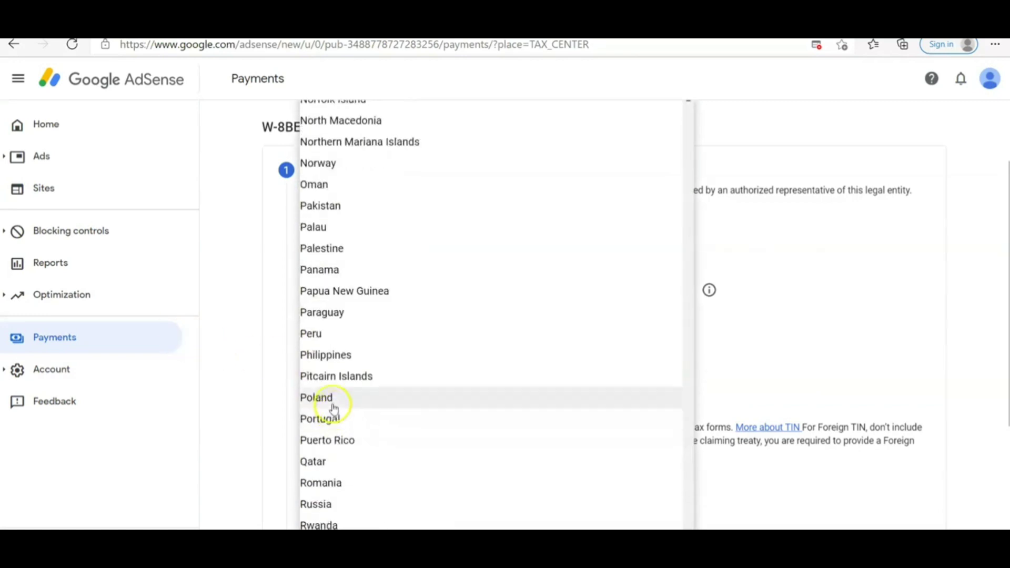
pyautogui.click(329, 356)
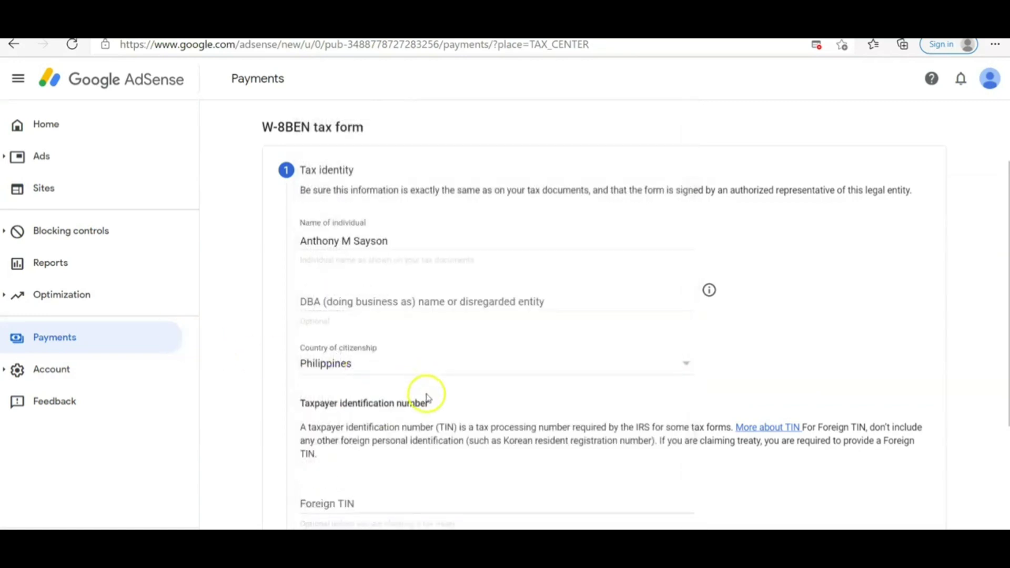
# Enter the foreign taxpayer identification number and continue to the Address section
pyautogui.scroll(-4, 426, 398)
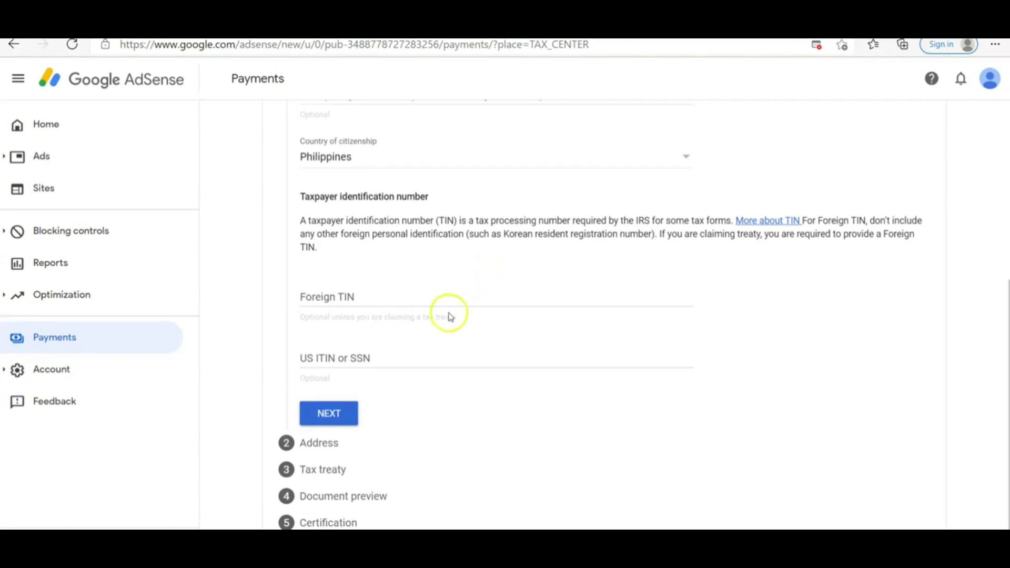
pyautogui.click(448, 295)
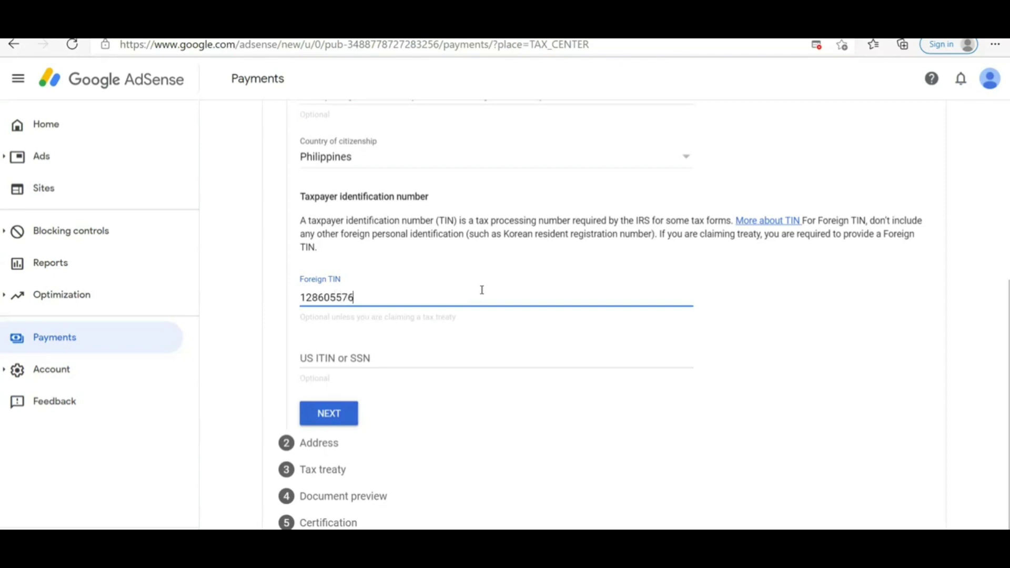
pyautogui.scroll(-1, 447, 326)
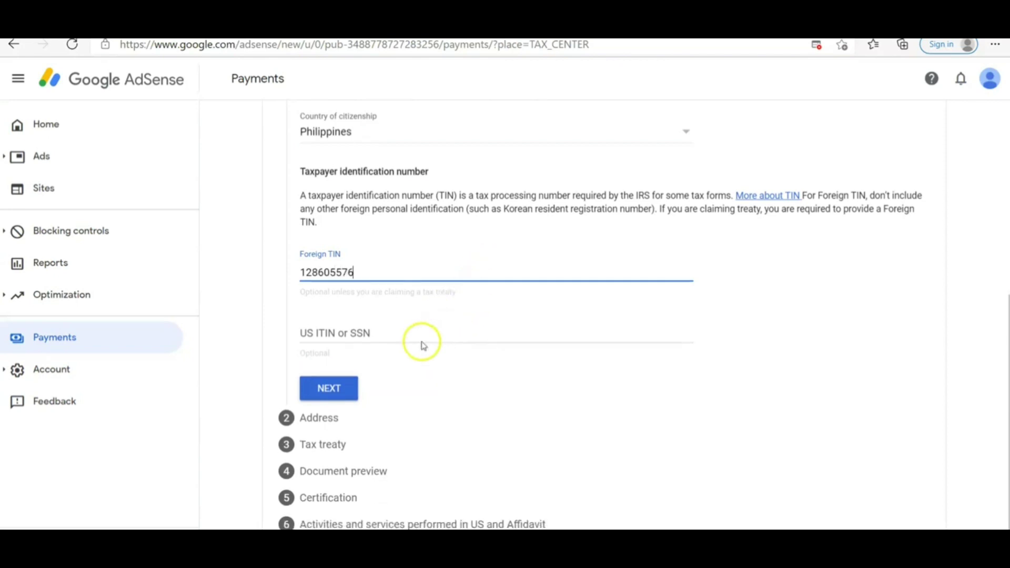
pyautogui.click(334, 392)
# Mark the permanent residence address as a PO Box or in-care-of address and fill it in with the saved address suggestion
pyautogui.scroll(4, 466, 331)
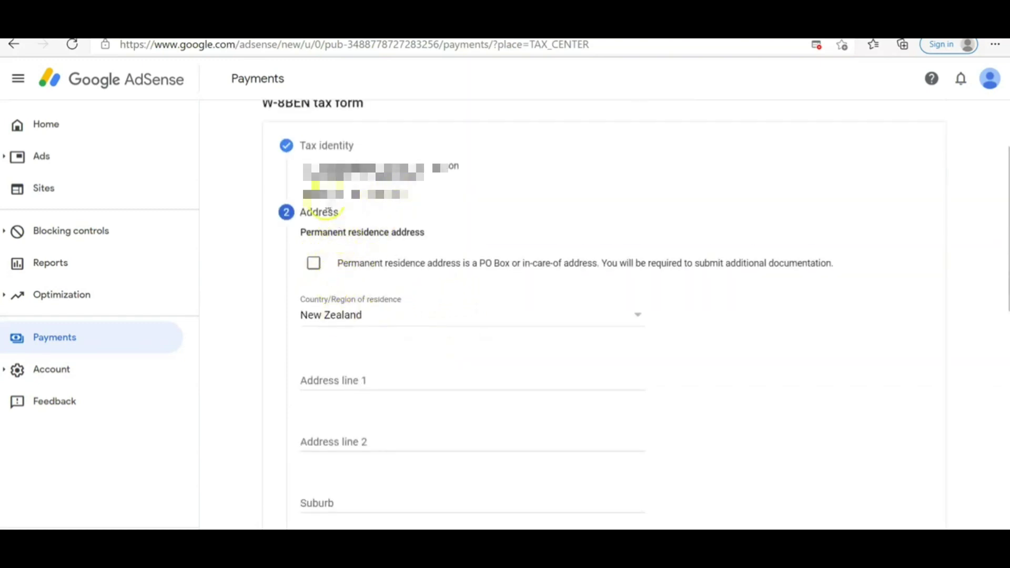
pyautogui.click(314, 263)
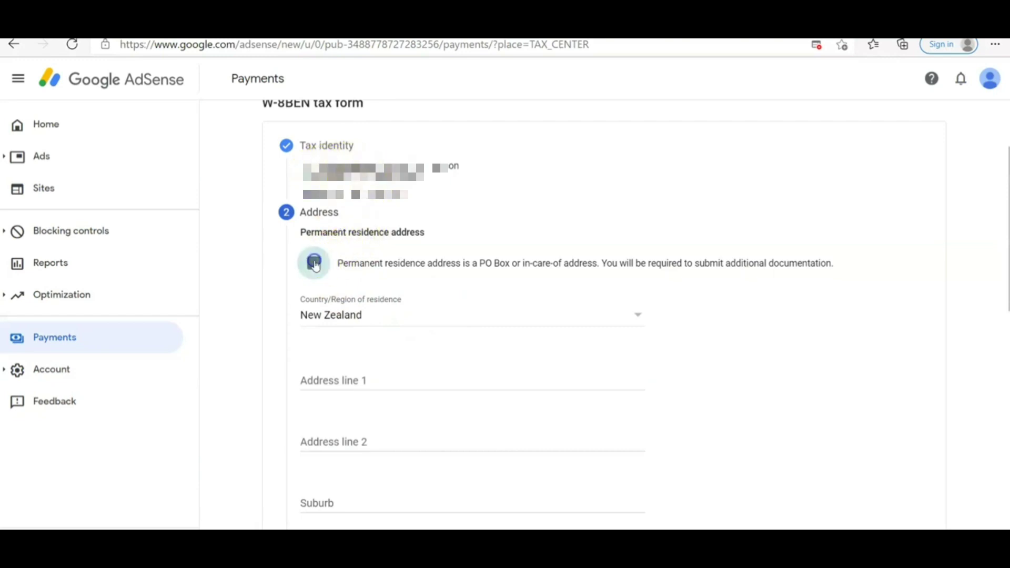
pyautogui.scroll(-1, 428, 266)
pyautogui.click(586, 313)
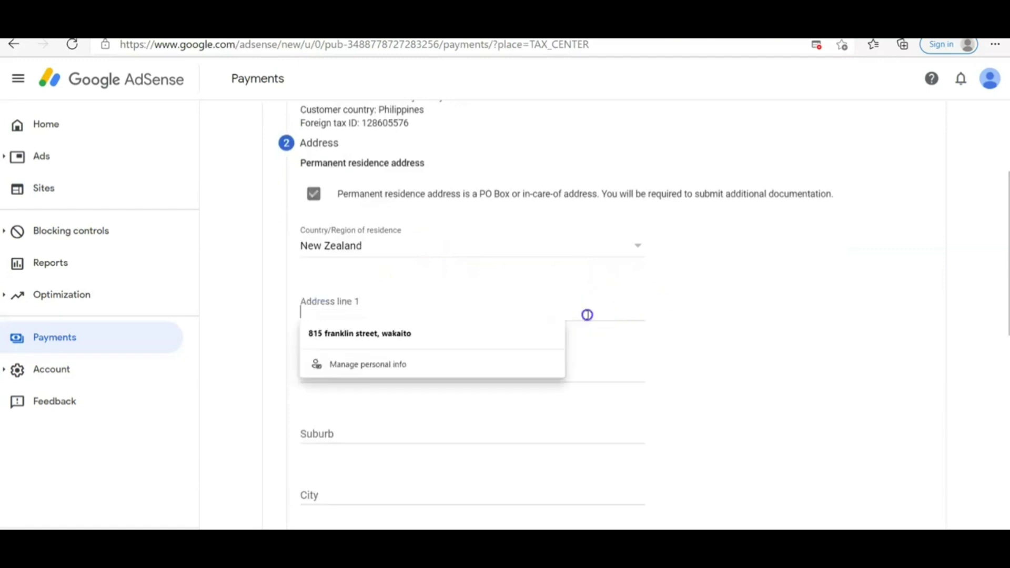
pyautogui.click(526, 347)
pyautogui.scroll(-6, 527, 347)
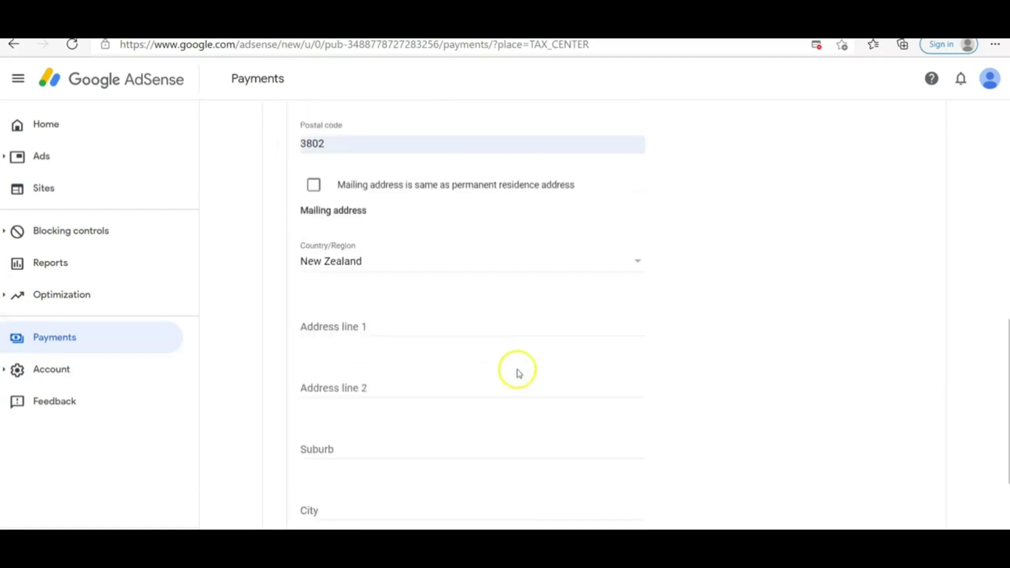
# Set the mailing address to be the same as the permanent residence address and continue to the Tax treaty section
pyautogui.click(313, 187)
pyautogui.scroll(4, 472, 270)
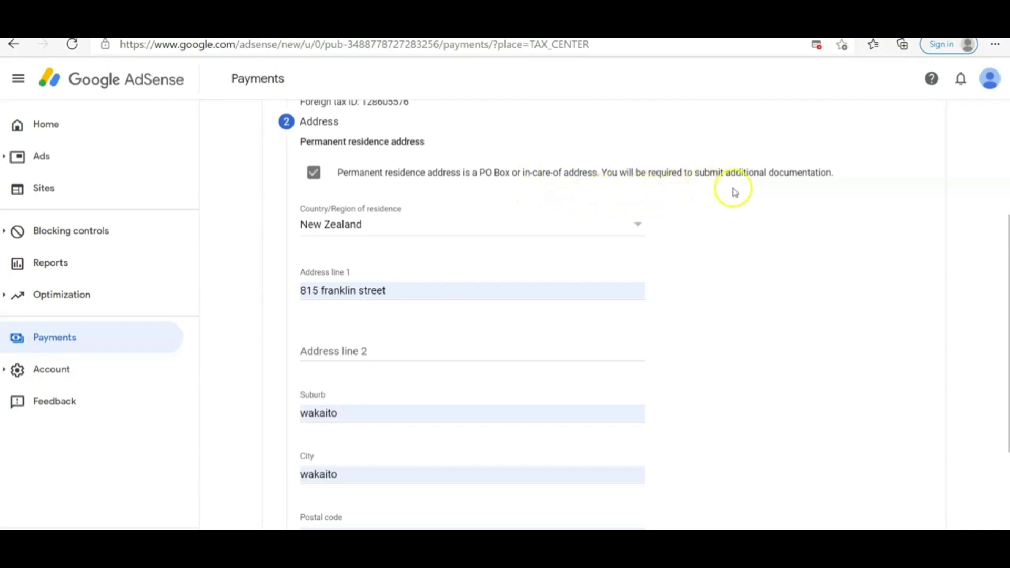
pyautogui.scroll(-4, 747, 210)
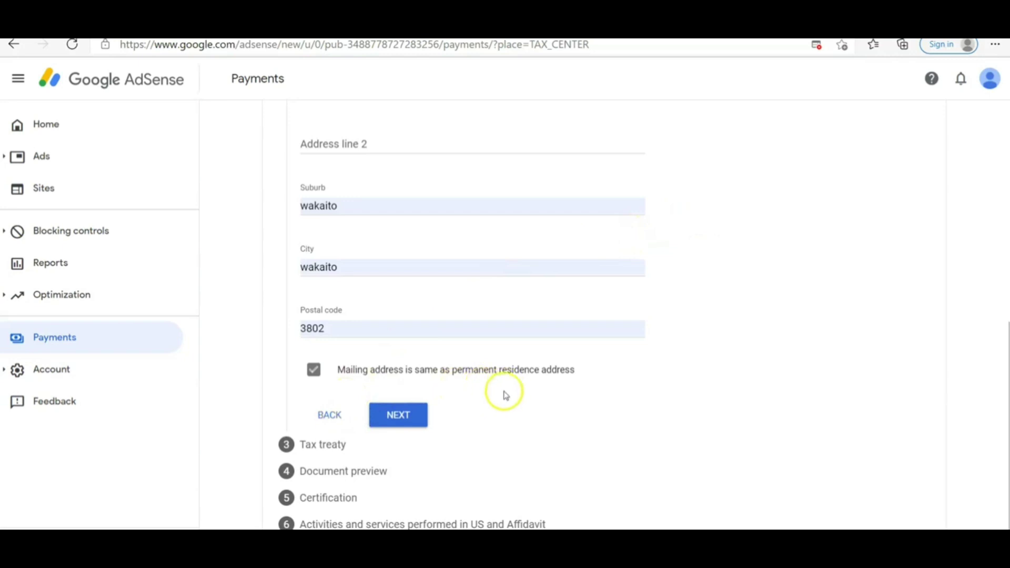
pyautogui.click(400, 420)
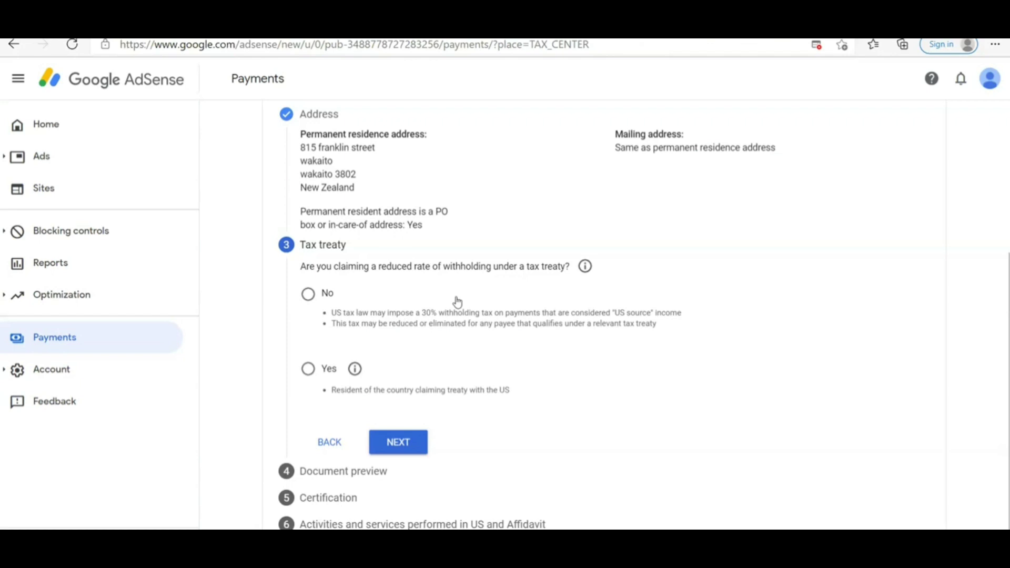
# Claim a reduced withholding rate under a tax treaty as a resident of the treaty country, and set the country to New Zealand
pyautogui.click(309, 374)
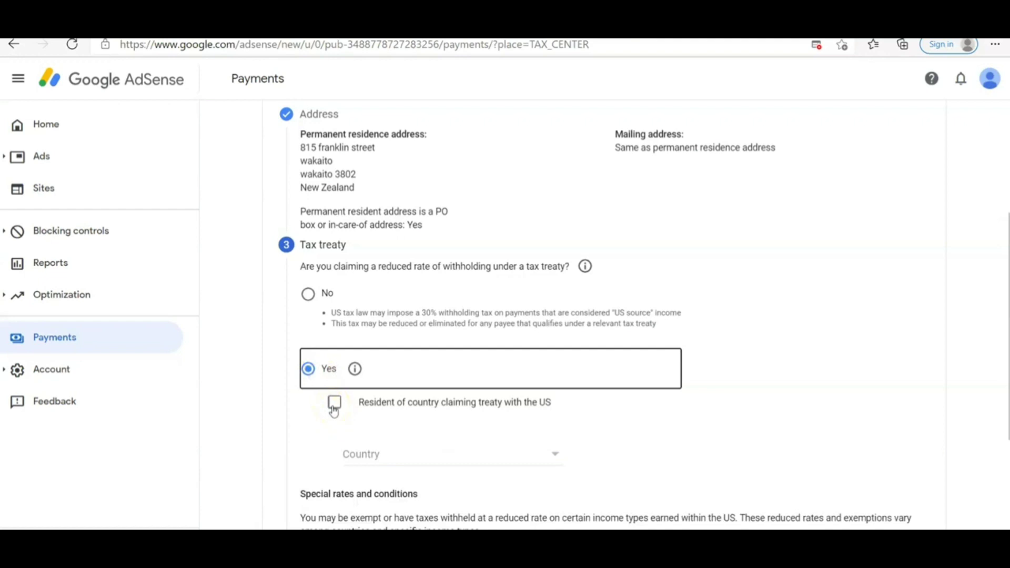
pyautogui.click(334, 408)
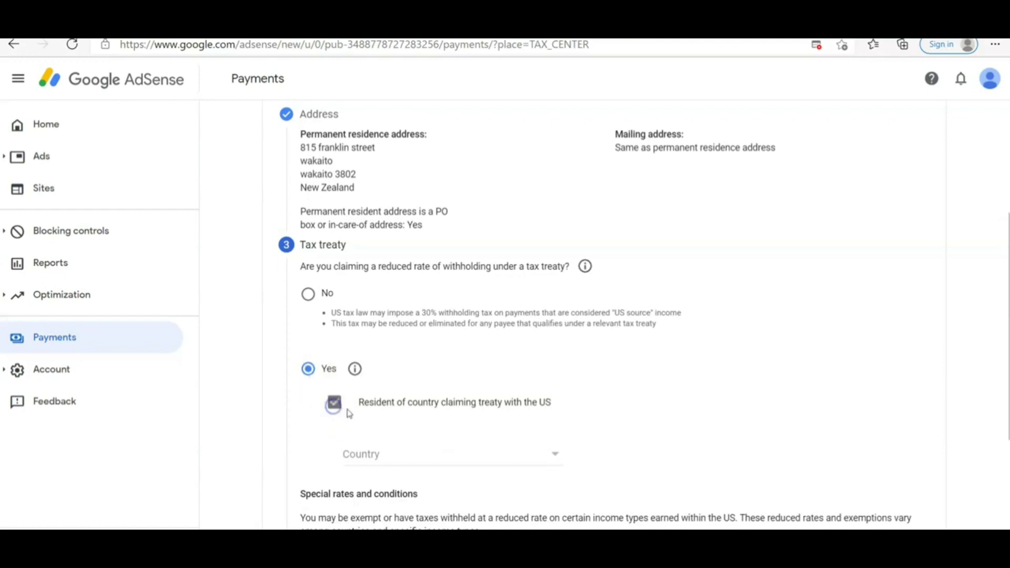
pyautogui.scroll(-3, 455, 419)
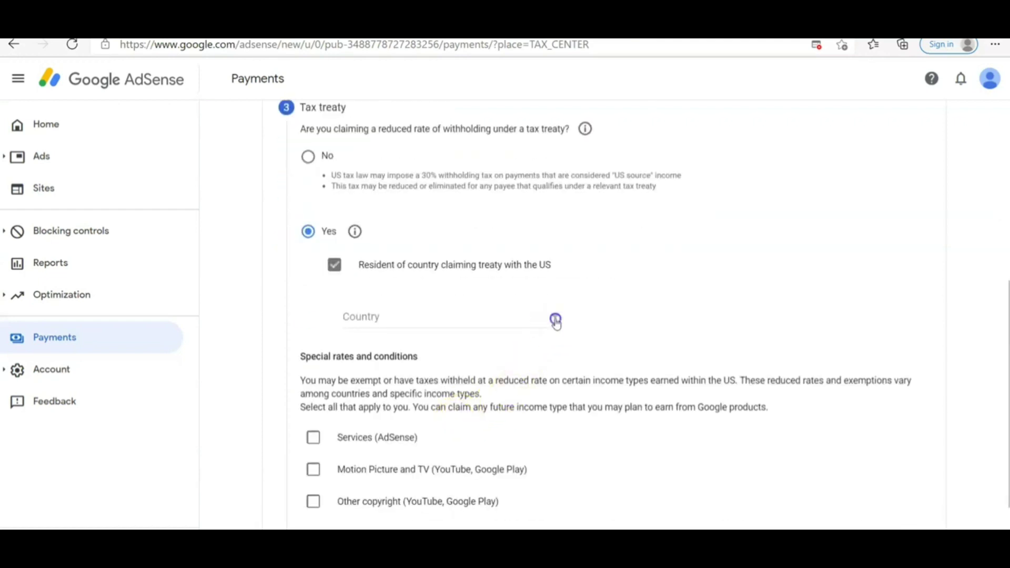
pyautogui.click(556, 319)
pyautogui.scroll(5, 497, 199)
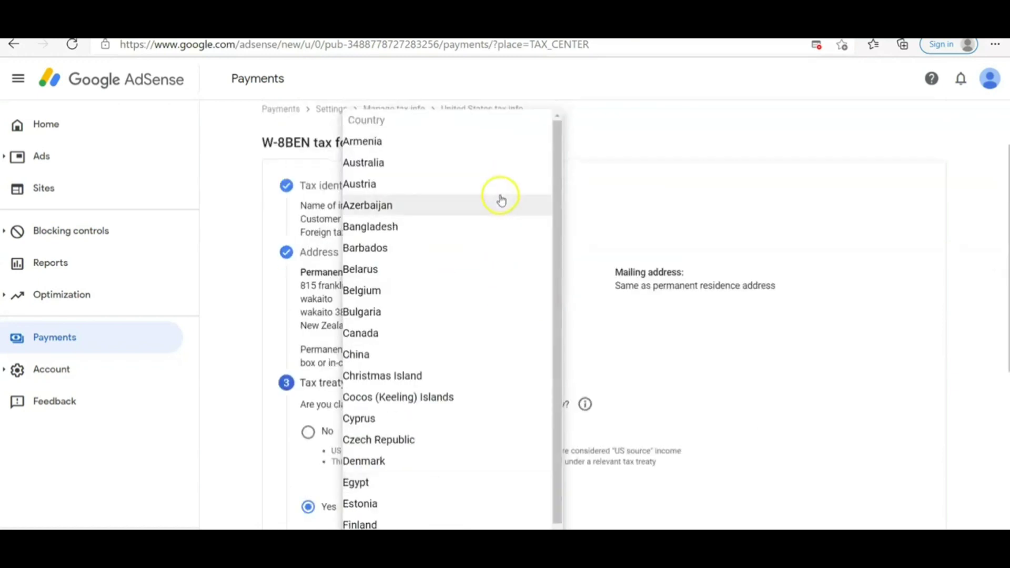
pyautogui.scroll(-12, 499, 203)
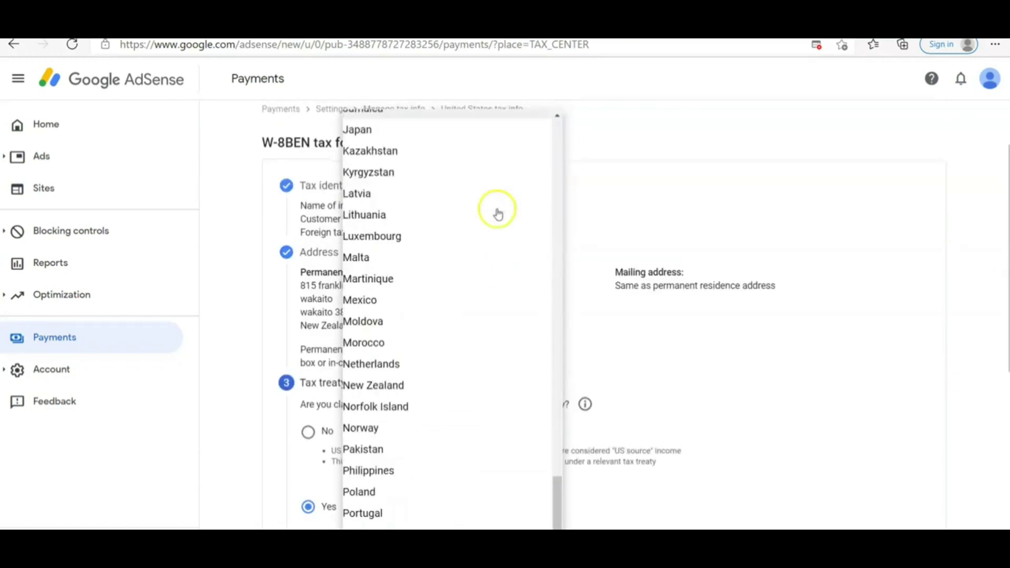
pyautogui.scroll(-1, 497, 214)
pyautogui.scroll(4, 496, 248)
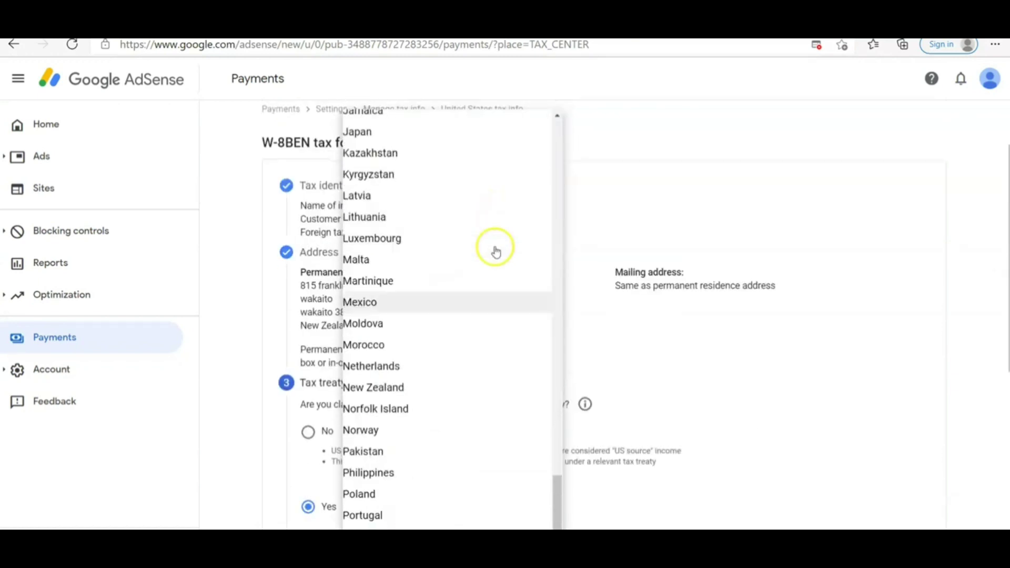
pyautogui.scroll(2, 496, 252)
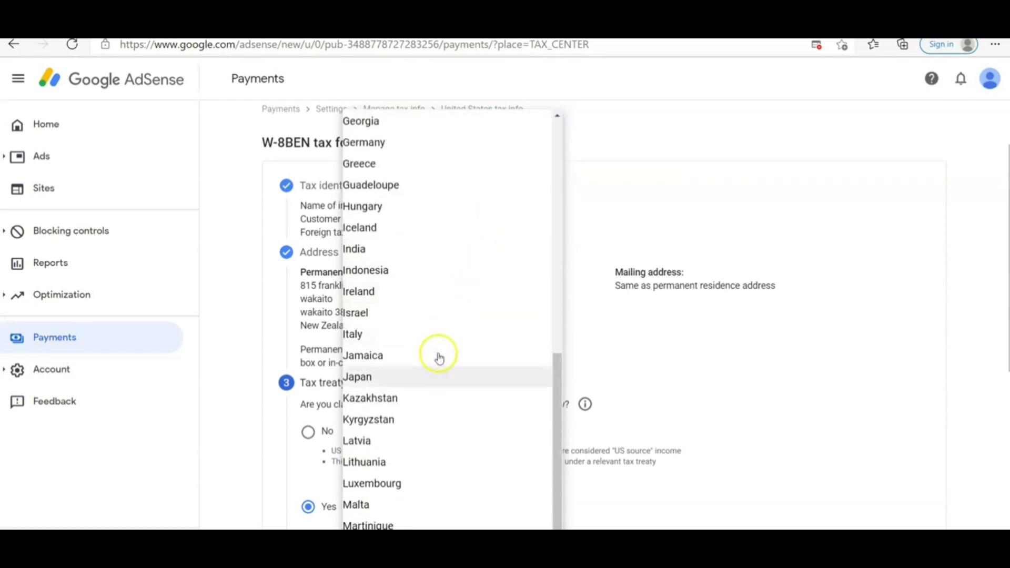
pyautogui.scroll(3, 431, 379)
pyautogui.scroll(4, 439, 355)
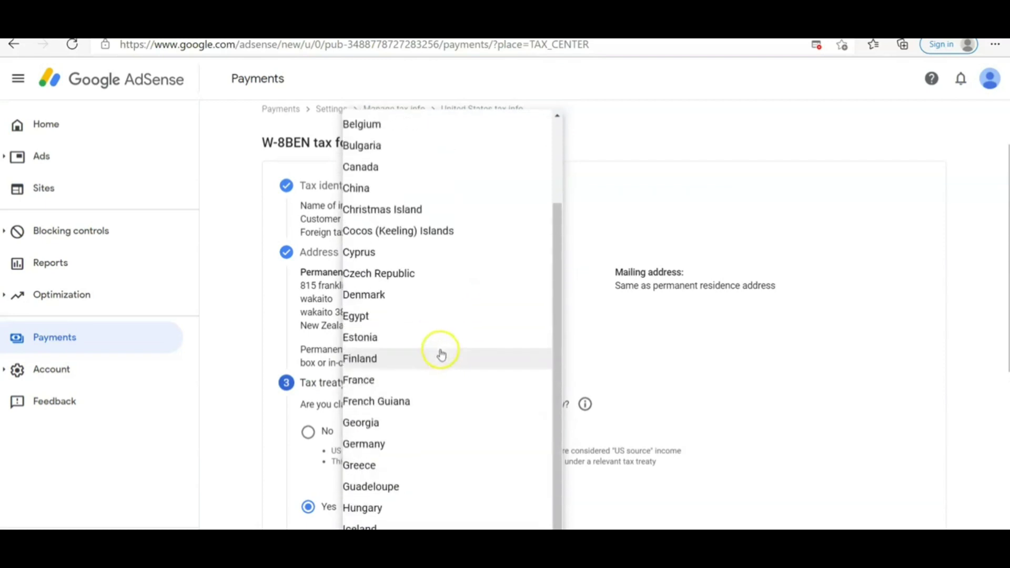
pyautogui.scroll(-5, 441, 355)
pyautogui.scroll(-5, 442, 355)
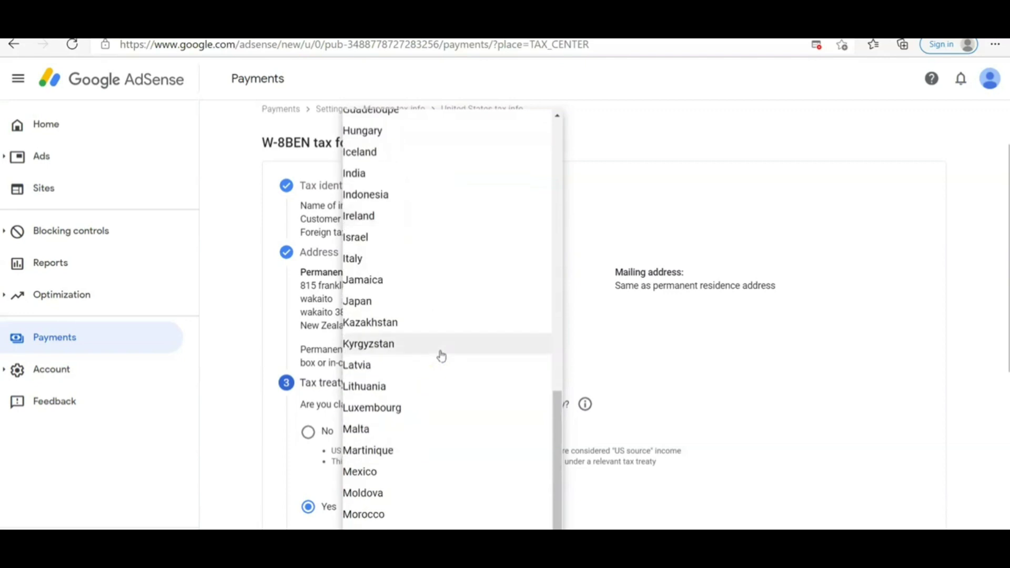
pyautogui.scroll(-3, 440, 368)
pyautogui.click(438, 377)
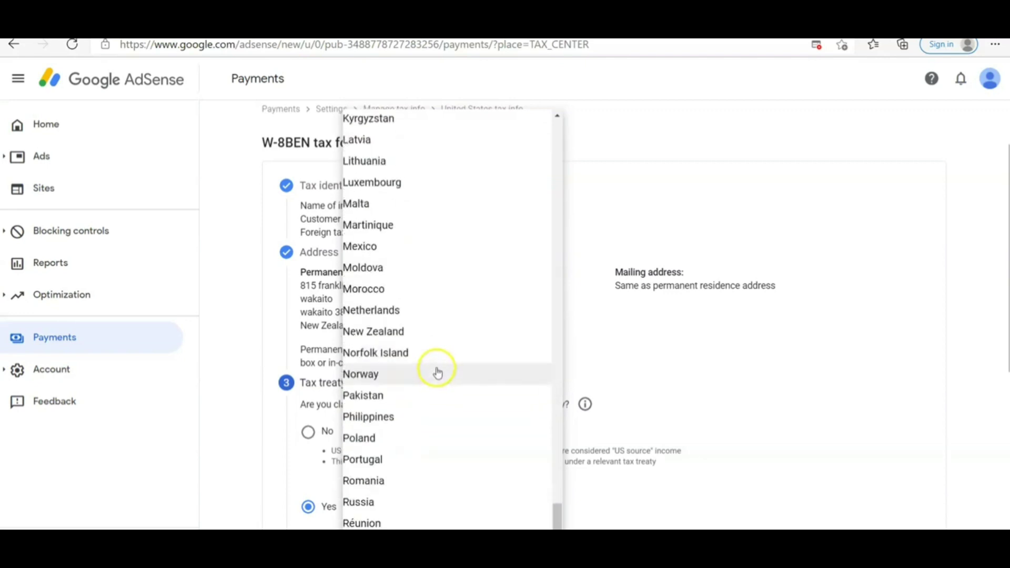
pyautogui.click(408, 337)
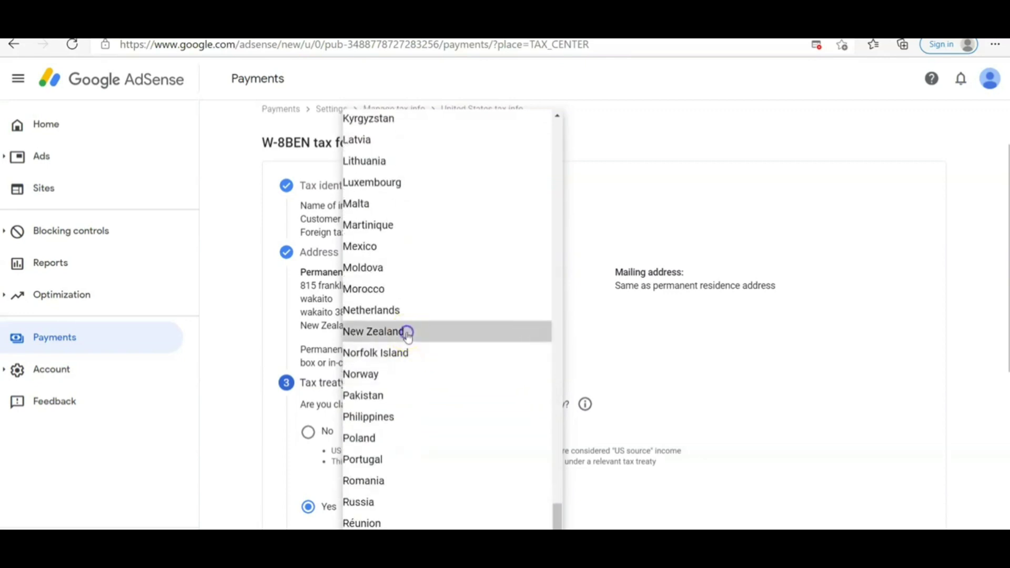
# Claim the Services (AdSense) special rate under Article 7 and paragraph 1 with 0% (reduced rate) withholding, and confirm the treaty terms are met
pyautogui.scroll(-1, 446, 343)
pyautogui.scroll(-1, 443, 348)
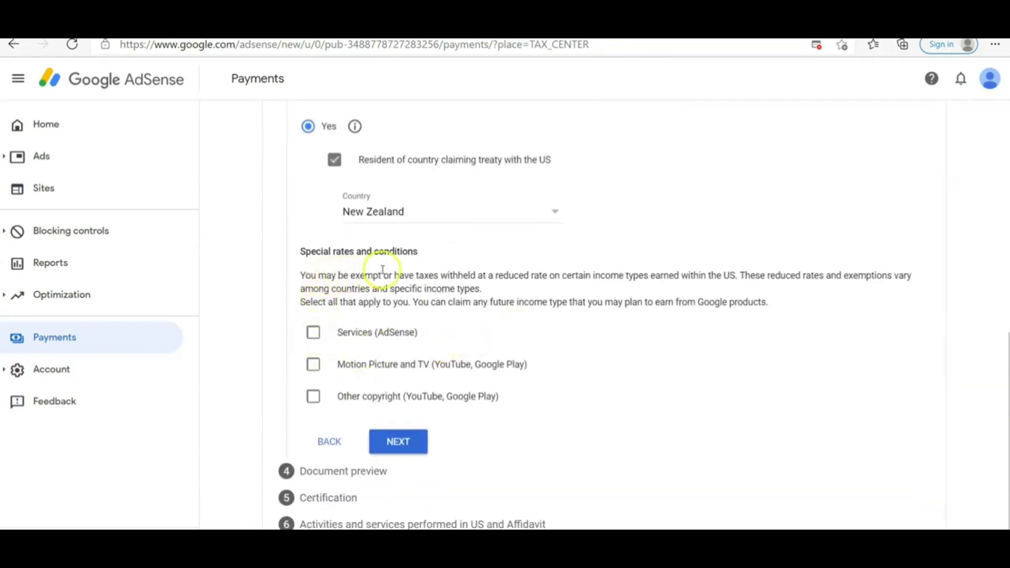
pyautogui.click(313, 332)
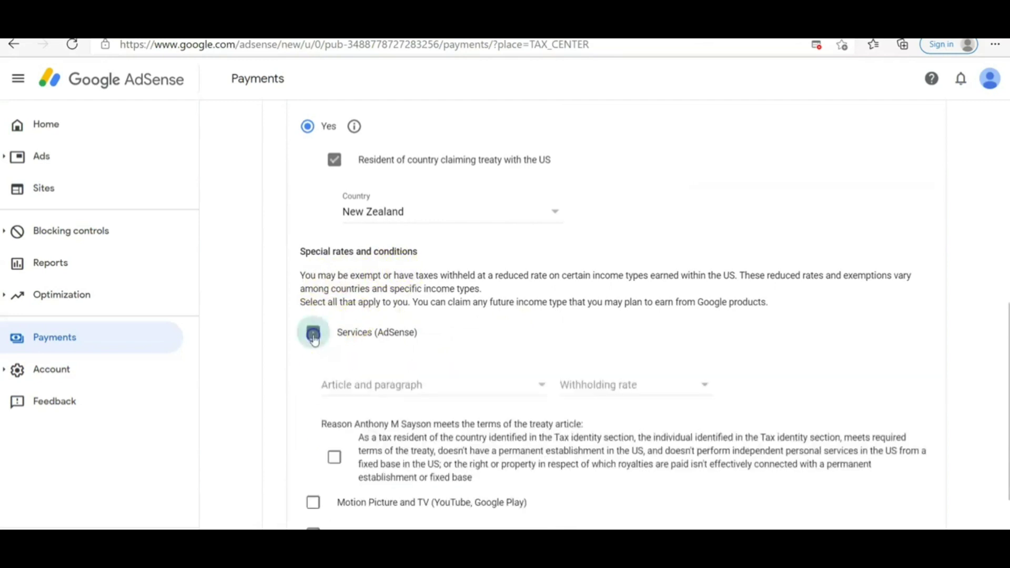
pyautogui.click(541, 385)
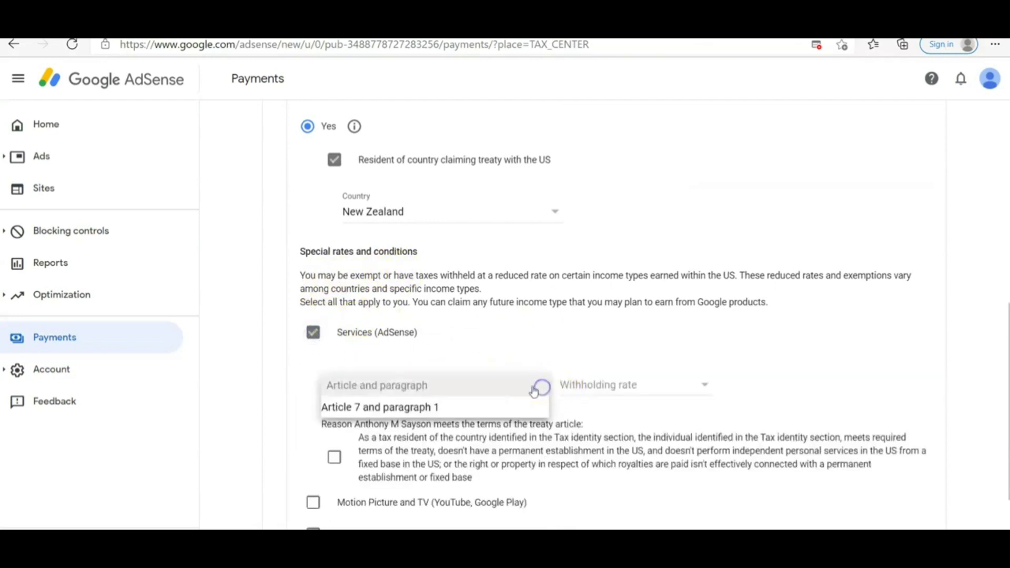
pyautogui.click(488, 410)
pyautogui.click(704, 385)
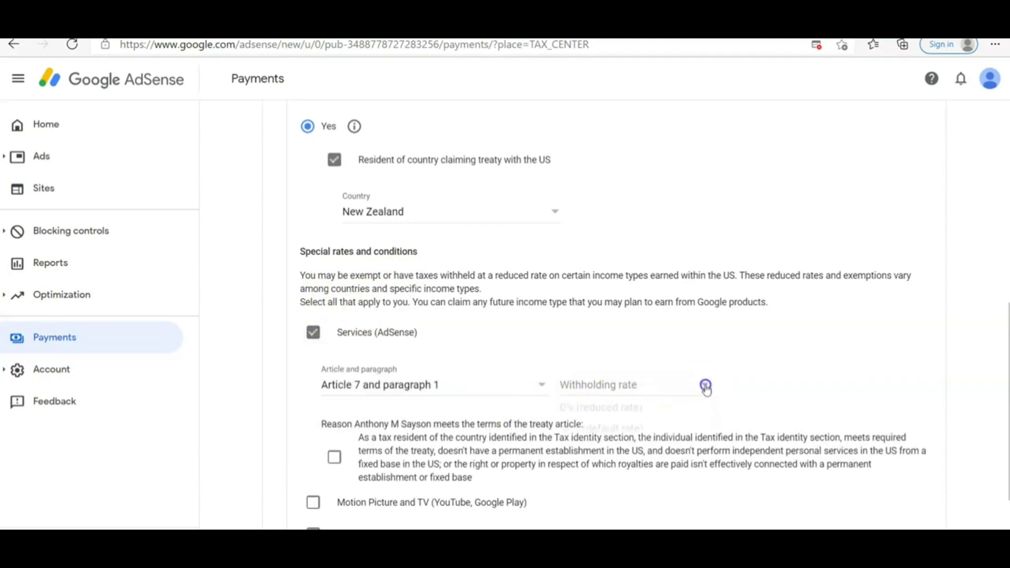
pyautogui.click(662, 408)
pyautogui.scroll(-3, 411, 360)
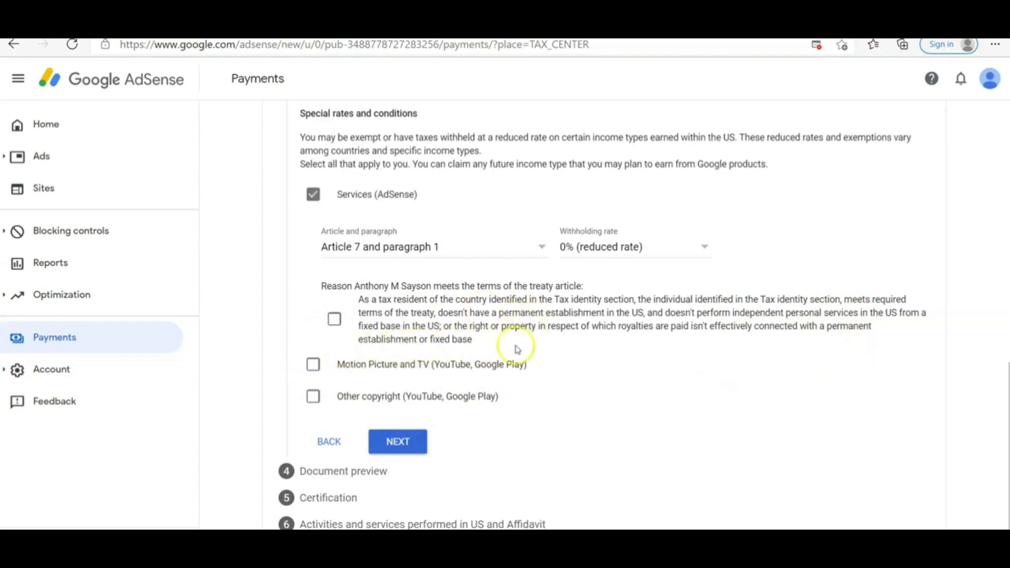
pyautogui.click(334, 322)
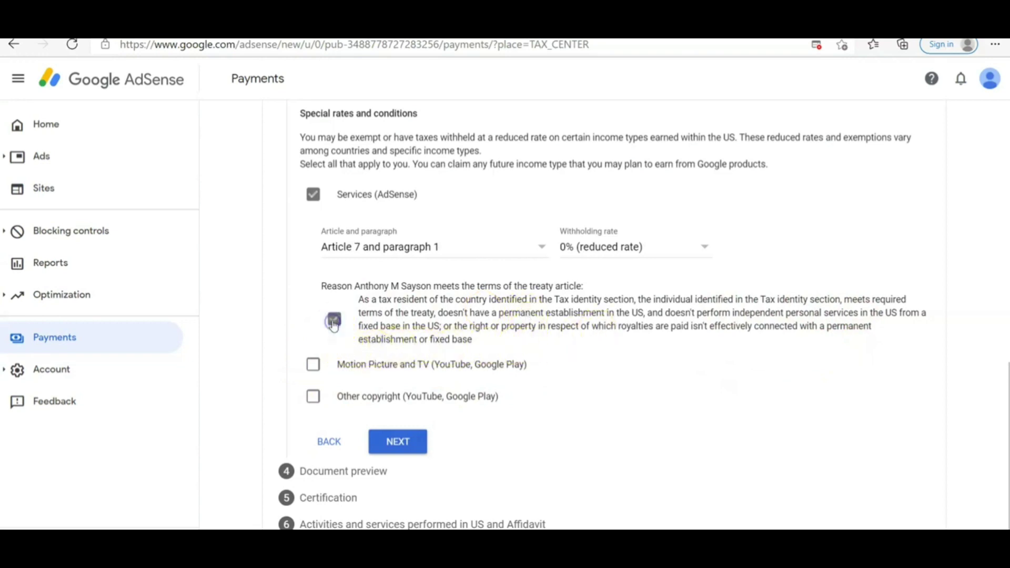
# Claim the Motion Picture and TV special rate under Article 12 and paragraph 2 with 5% (reduced rate) withholding, and confirm its treaty terms
pyautogui.click(313, 367)
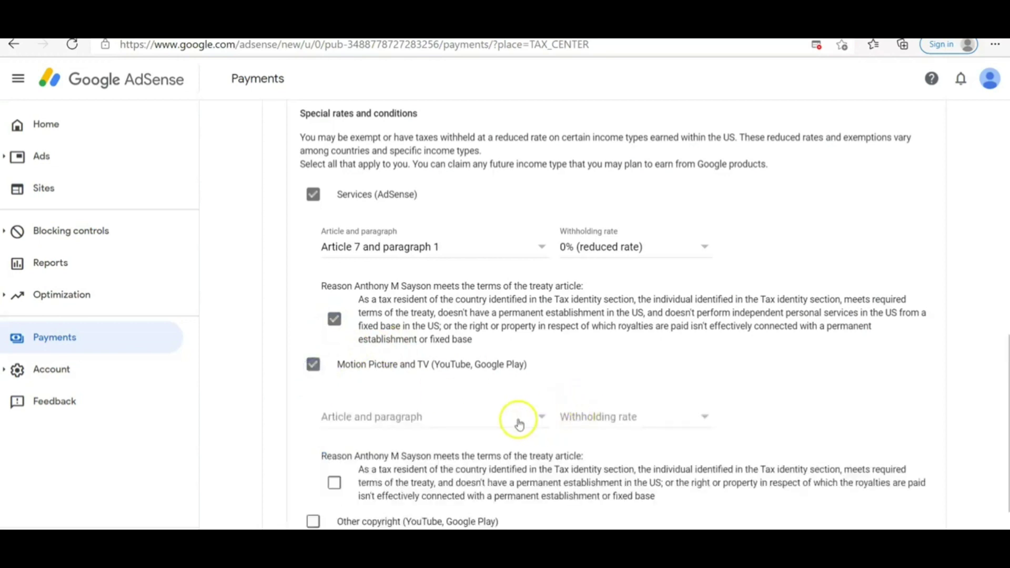
pyautogui.scroll(-1, 530, 392)
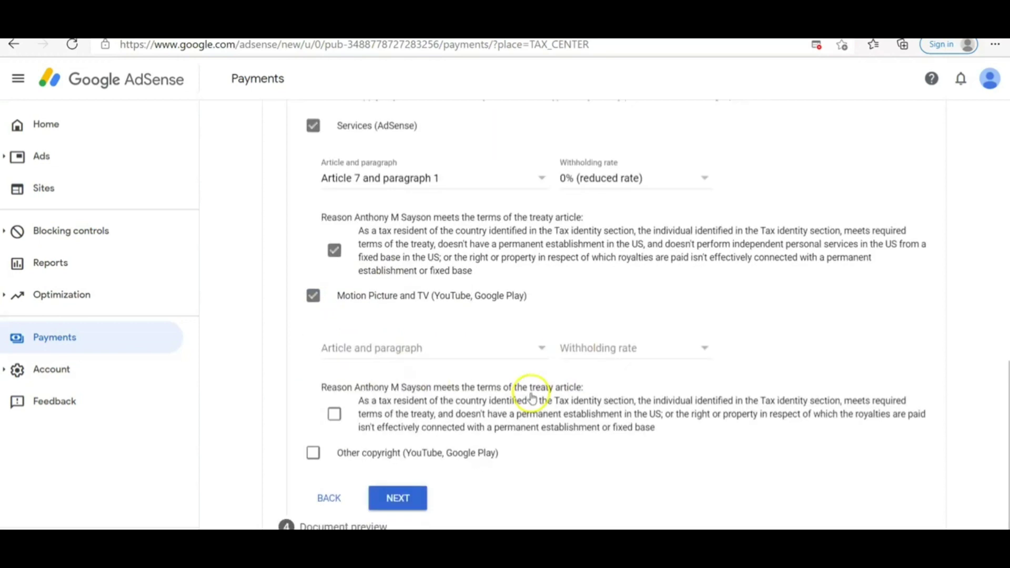
pyautogui.click(545, 355)
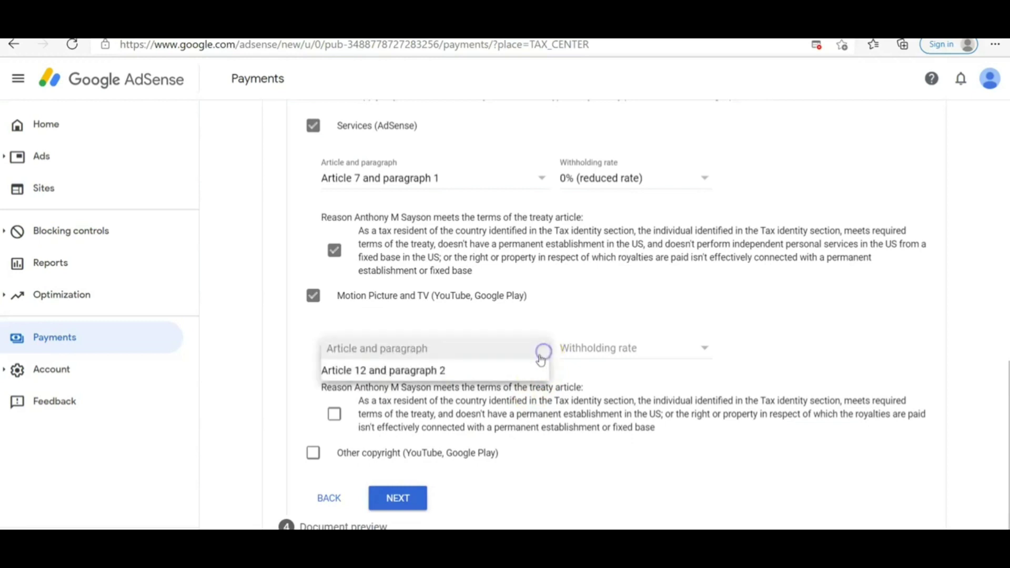
pyautogui.click(491, 370)
pyautogui.click(708, 357)
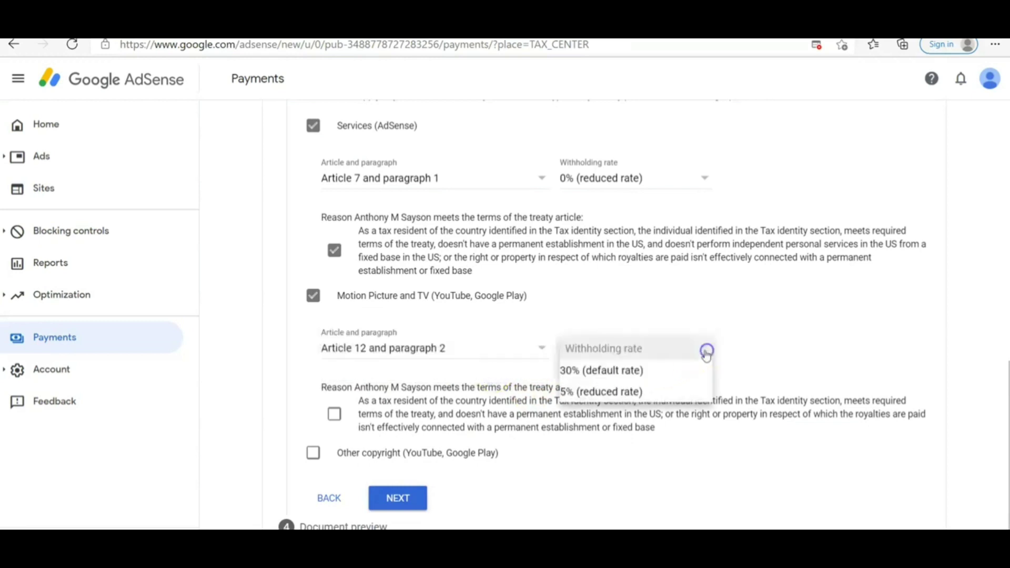
pyautogui.click(665, 394)
pyautogui.scroll(-1, 647, 399)
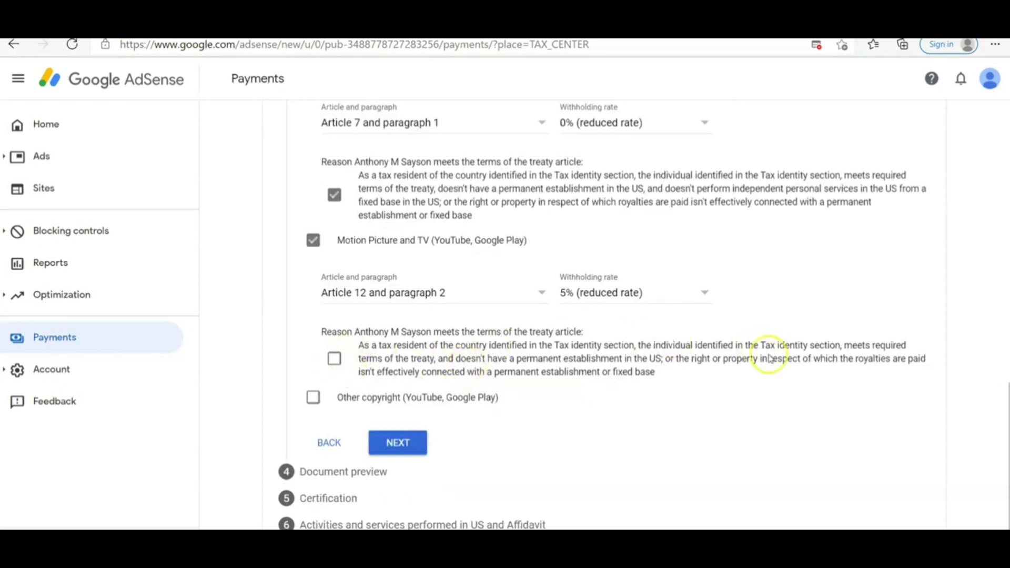
pyautogui.click(334, 358)
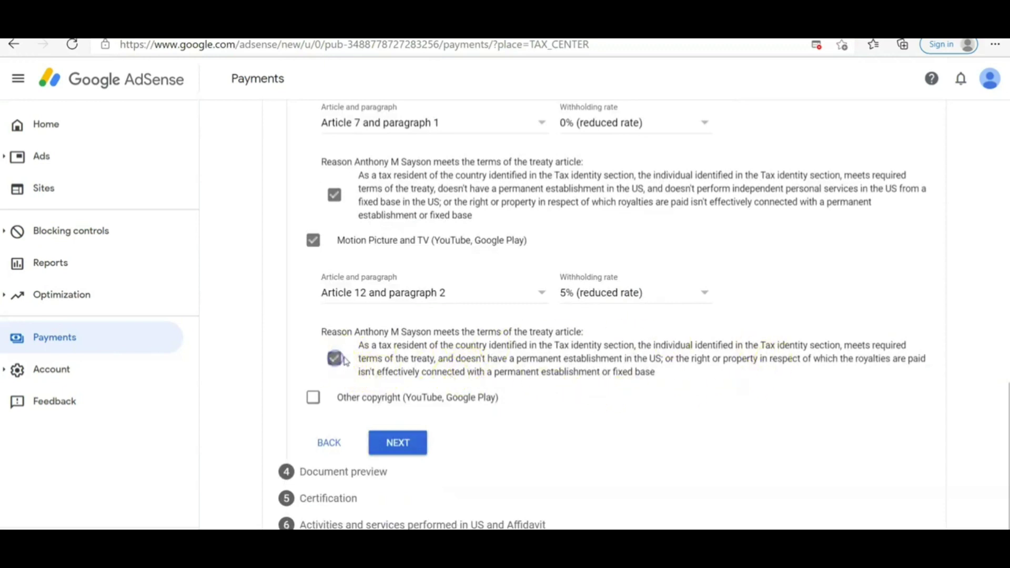
# Claim the Other copyright rate under Article 12 and paragraph 2 at 5% (reduced rate), confirm its treaty terms, and continue to Document preview
pyautogui.click(314, 398)
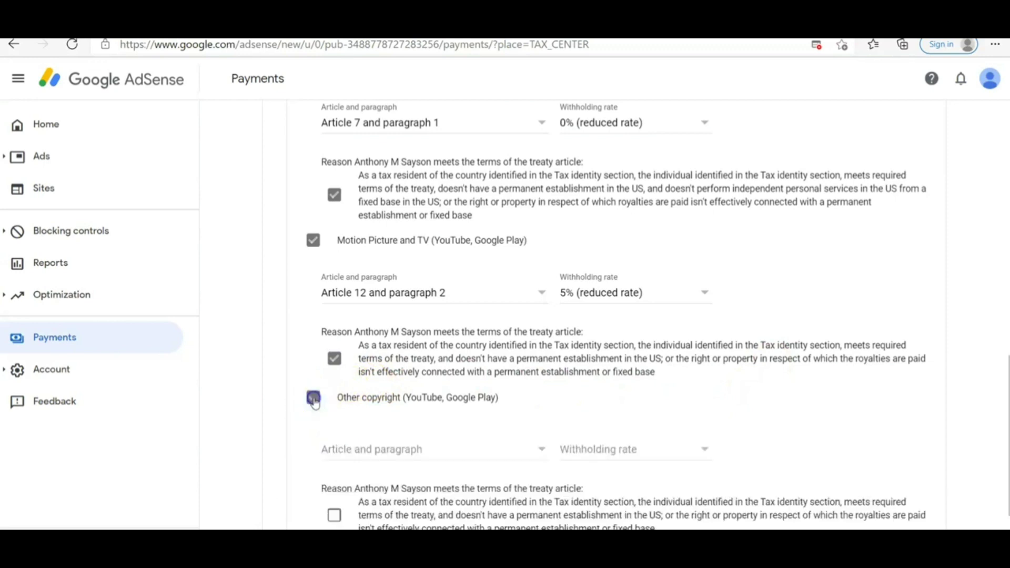
pyautogui.scroll(-1, 539, 411)
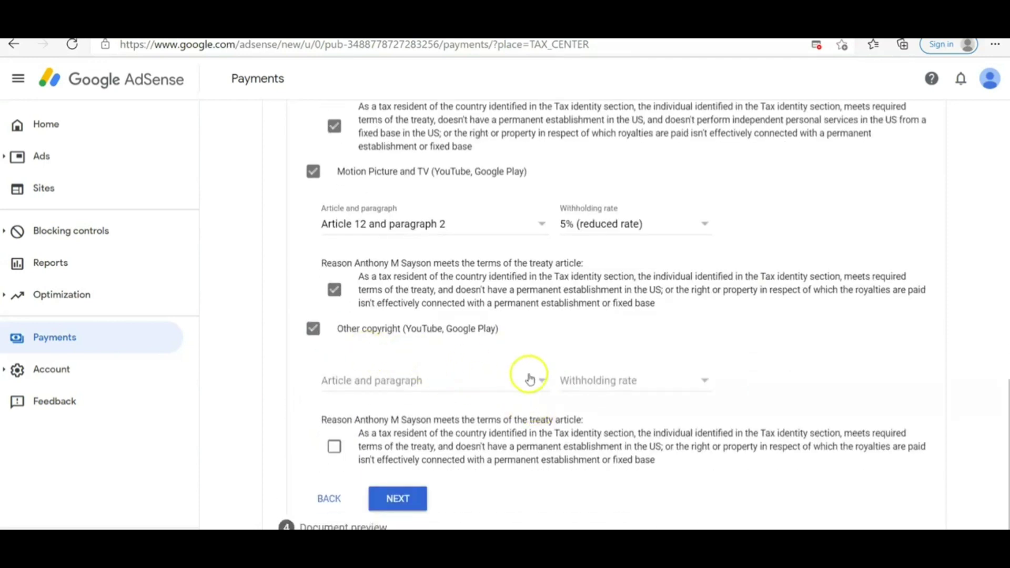
pyautogui.click(540, 380)
pyautogui.click(503, 403)
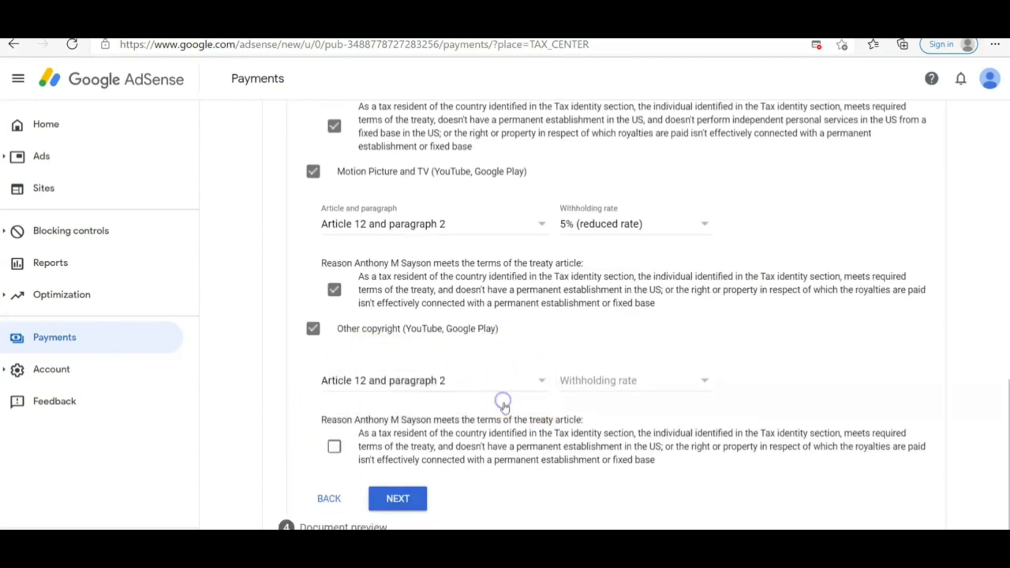
pyautogui.click(703, 388)
pyautogui.click(657, 424)
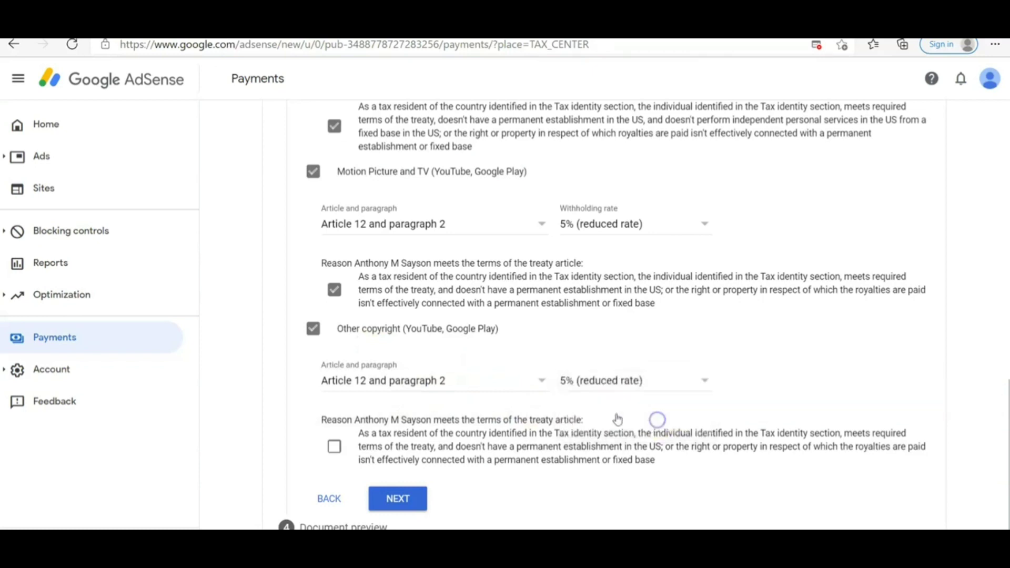
pyautogui.scroll(-1, 462, 361)
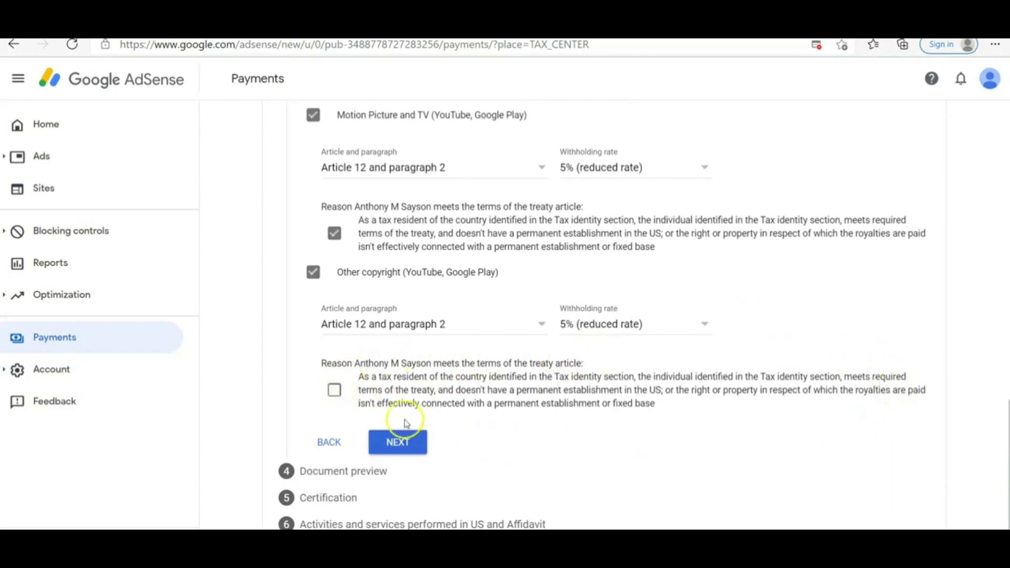
pyautogui.click(335, 392)
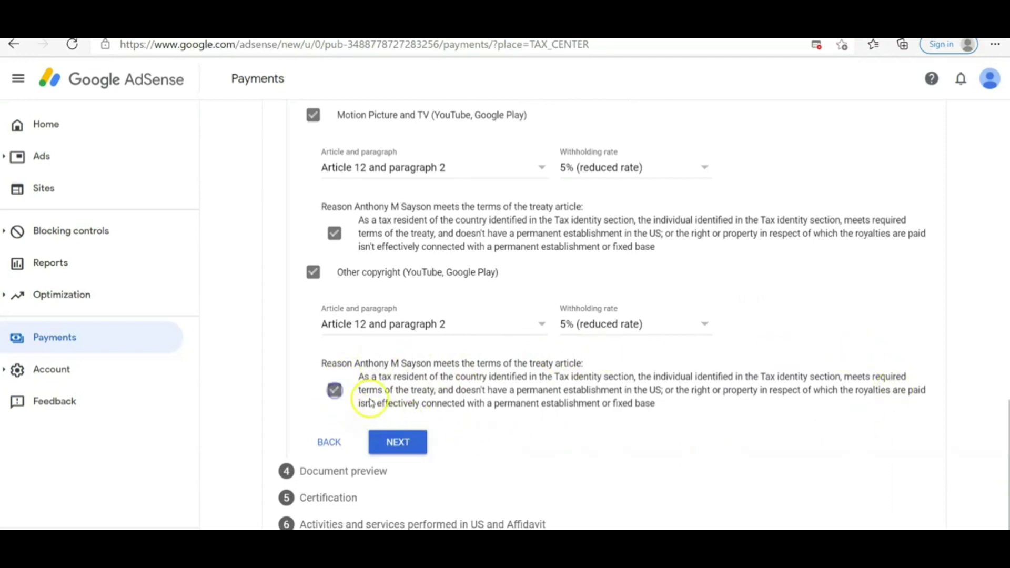
pyautogui.click(407, 450)
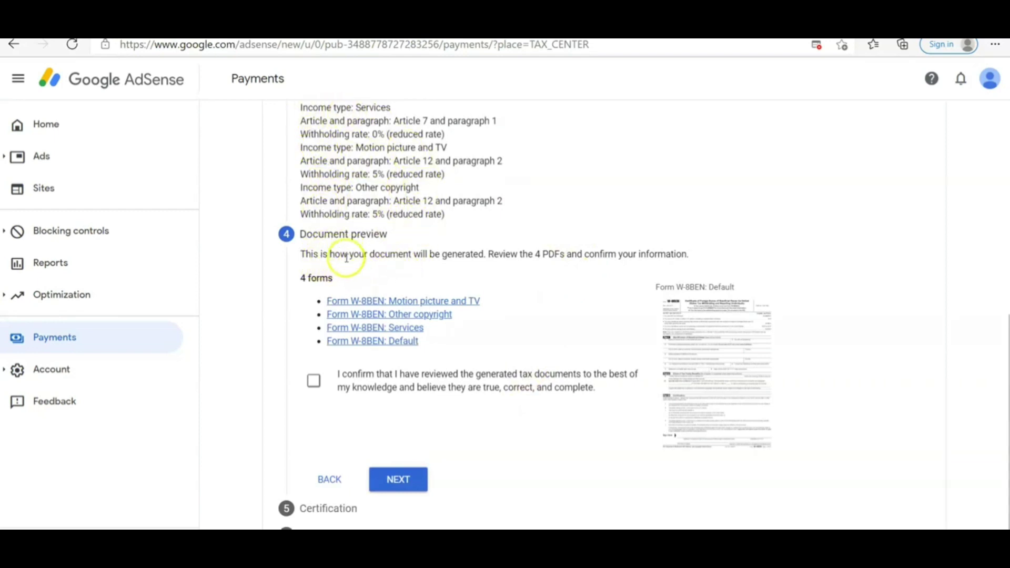
# Review the generated Default W-8BEN document, and confirm the tax documents as reviewed to continue to Certification
pyautogui.click(730, 368)
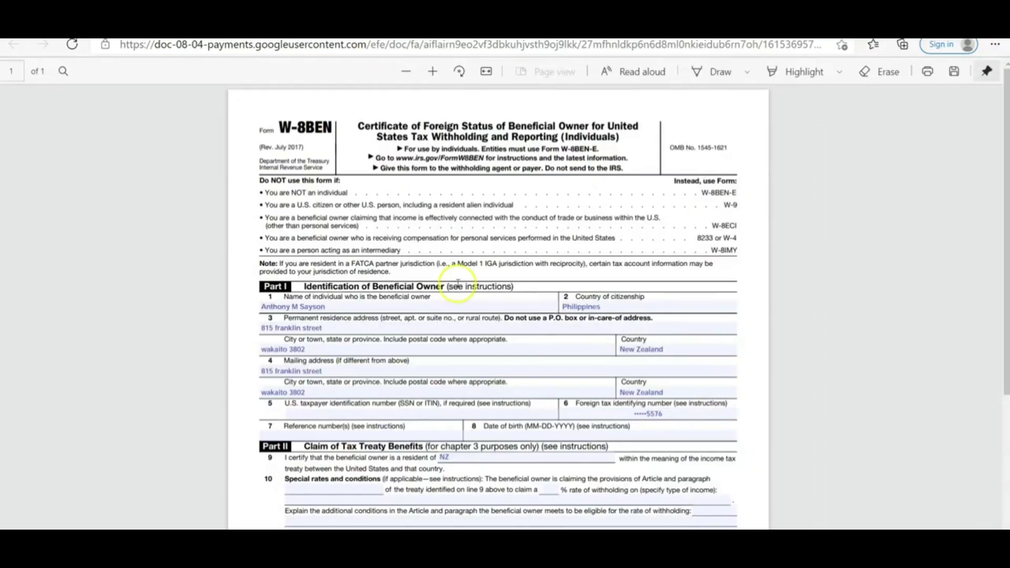
pyautogui.scroll(-5, 502, 239)
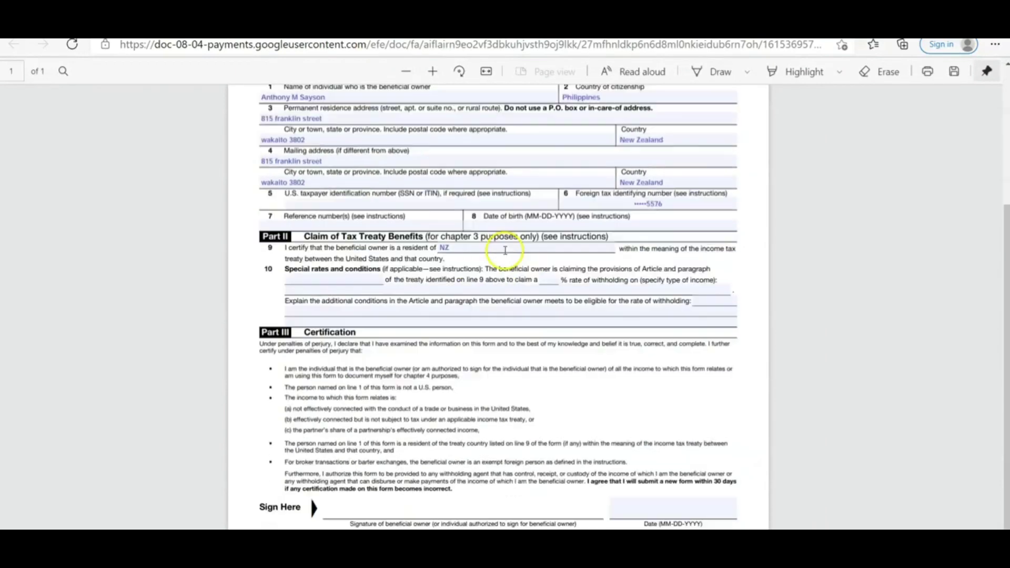
pyautogui.scroll(5, 506, 257)
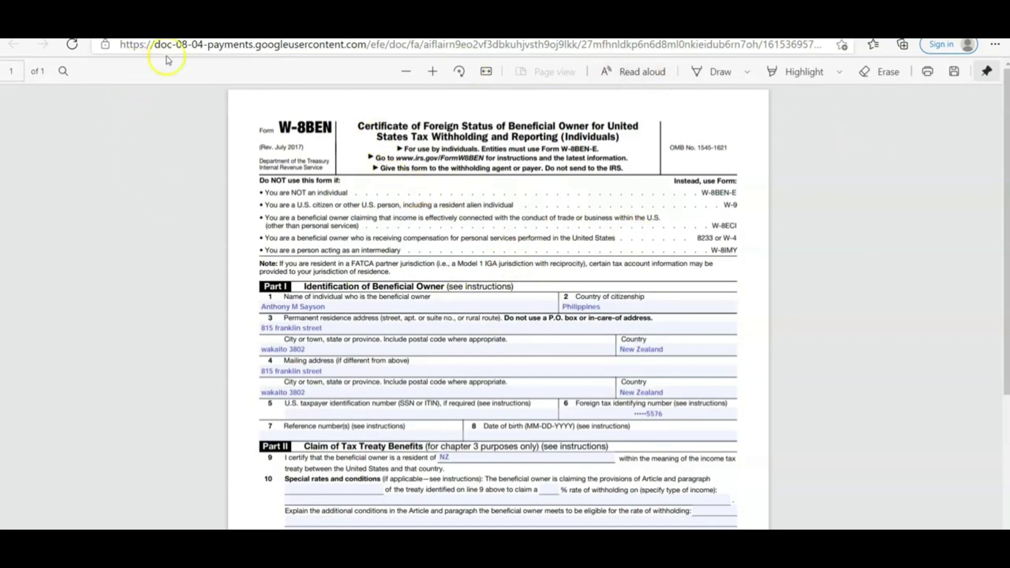
pyautogui.hotkey('ctrl', 'w')
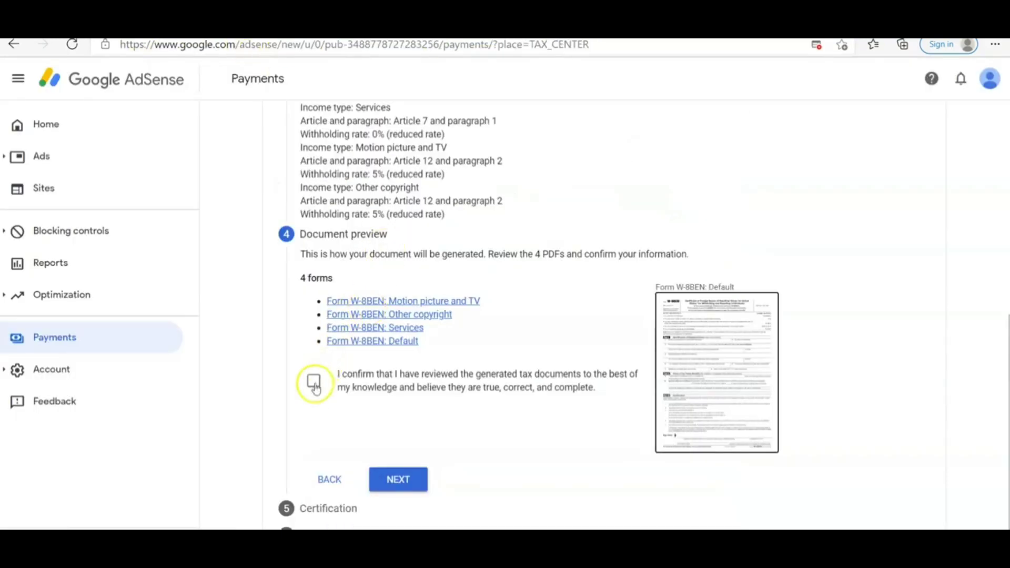
pyautogui.click(414, 469)
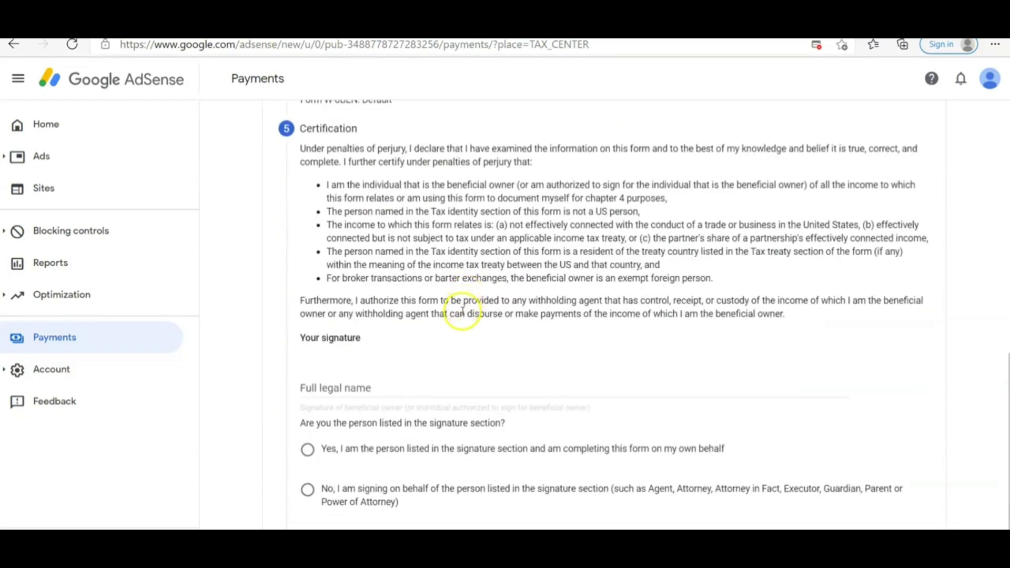
# Sign the certification with the full legal name as the person completing the form on their own behalf, and continue to the affidavit section
pyautogui.scroll(4, 452, 321)
pyautogui.scroll(-3, 327, 338)
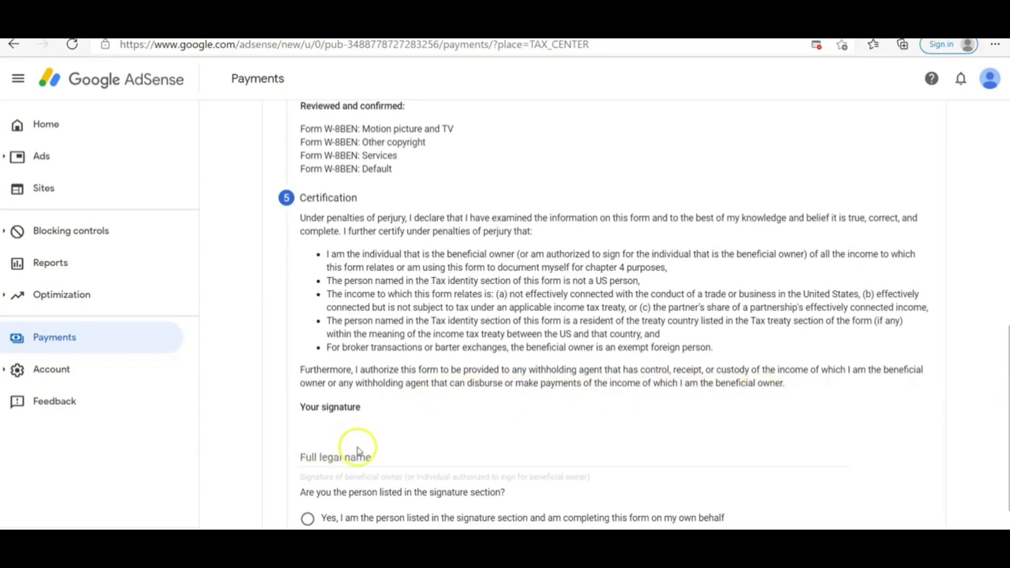
pyautogui.scroll(-2, 354, 448)
pyautogui.click(353, 387)
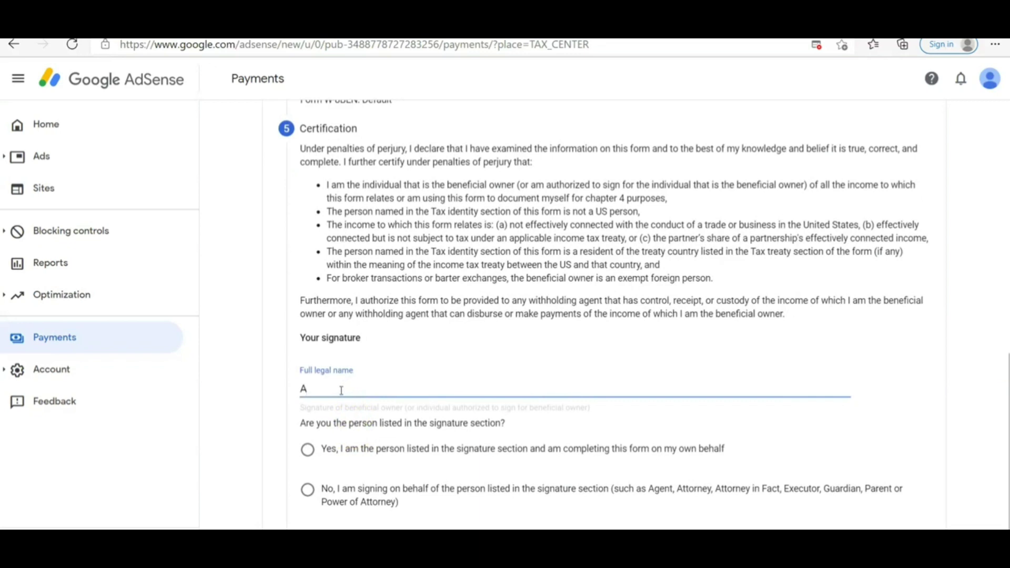
pyautogui.write('A')
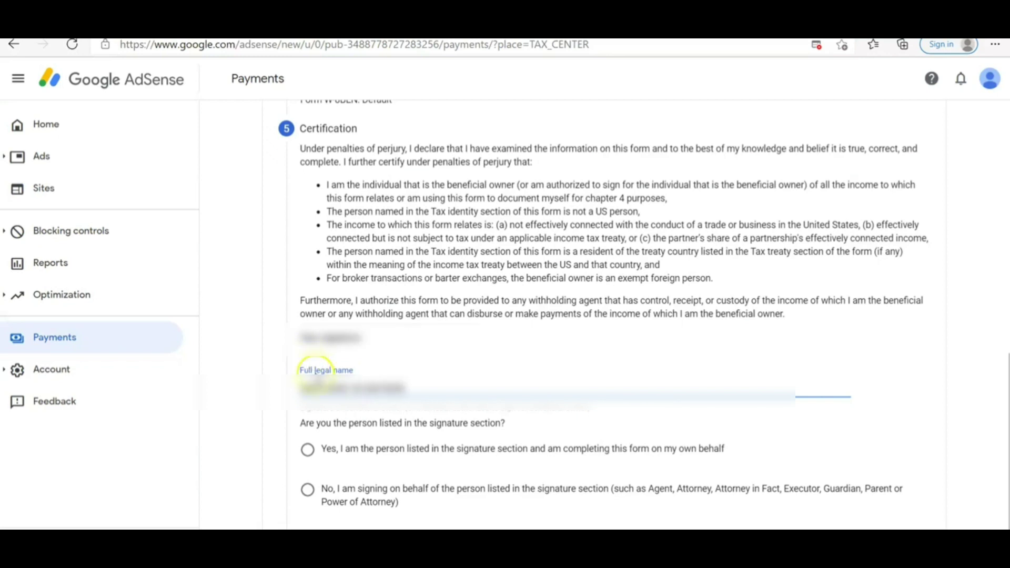
pyautogui.scroll(-1, 315, 370)
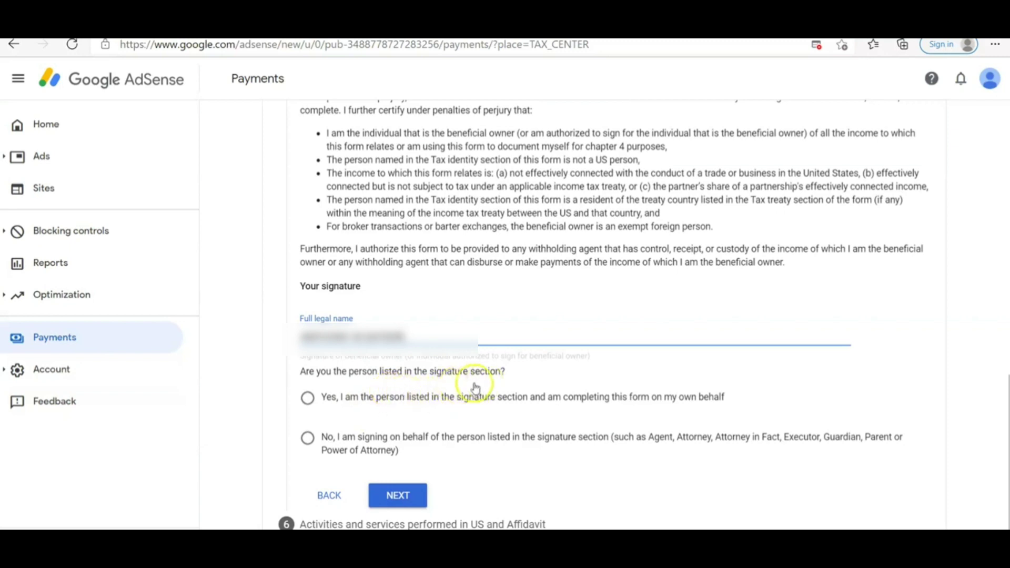
pyautogui.click(308, 398)
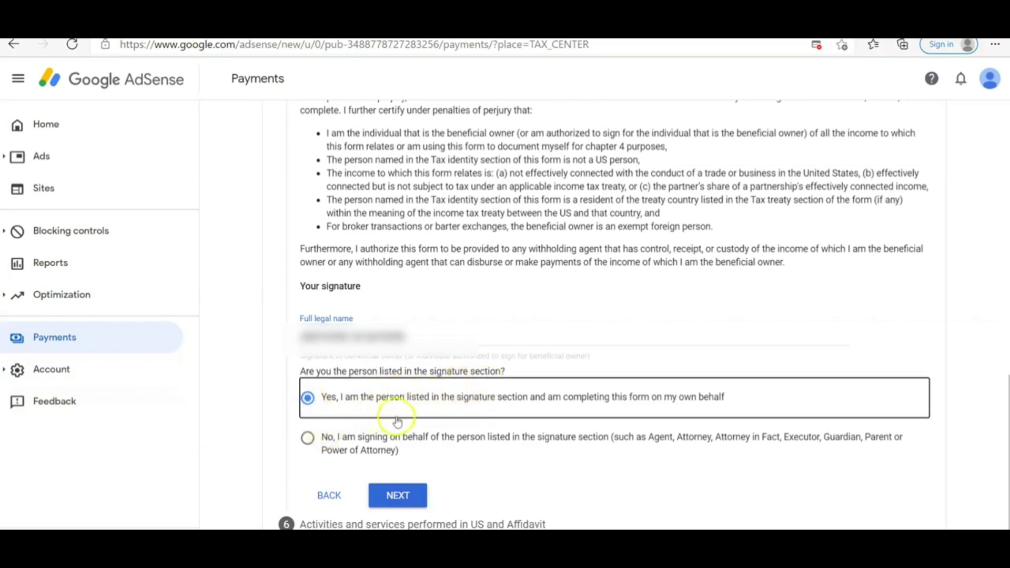
pyautogui.click(399, 496)
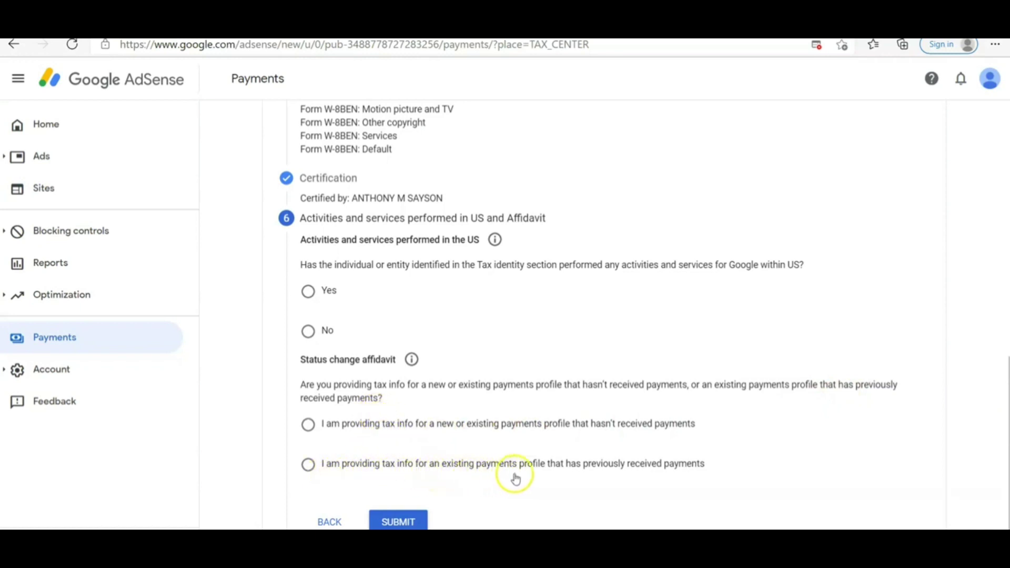
# Set the affidavit to an existing payments profile that previously received payments, declare the information unchanged since January 1, 2020, and try to submit
pyautogui.click(309, 467)
pyautogui.scroll(-2, 416, 473)
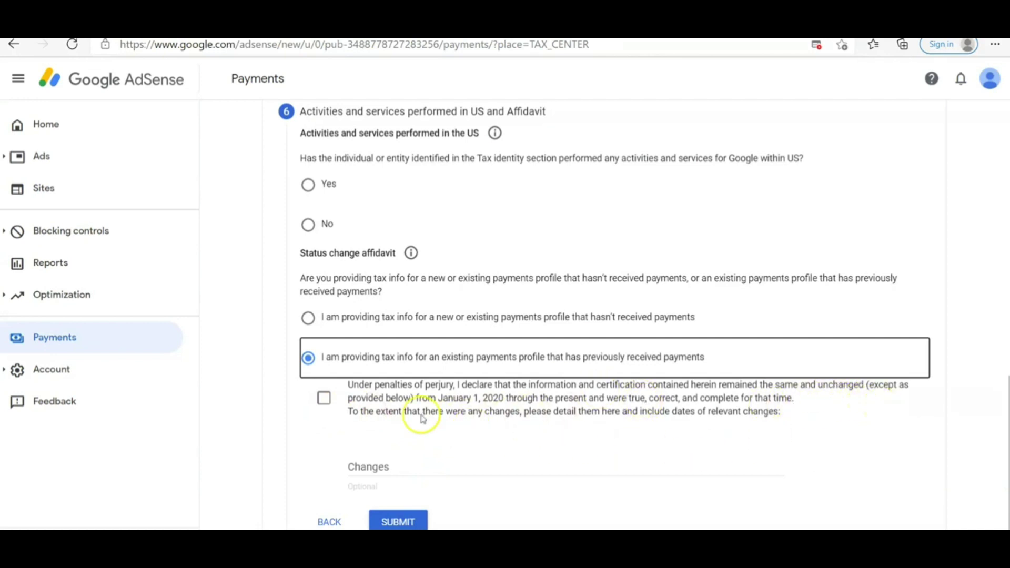
pyautogui.click(324, 399)
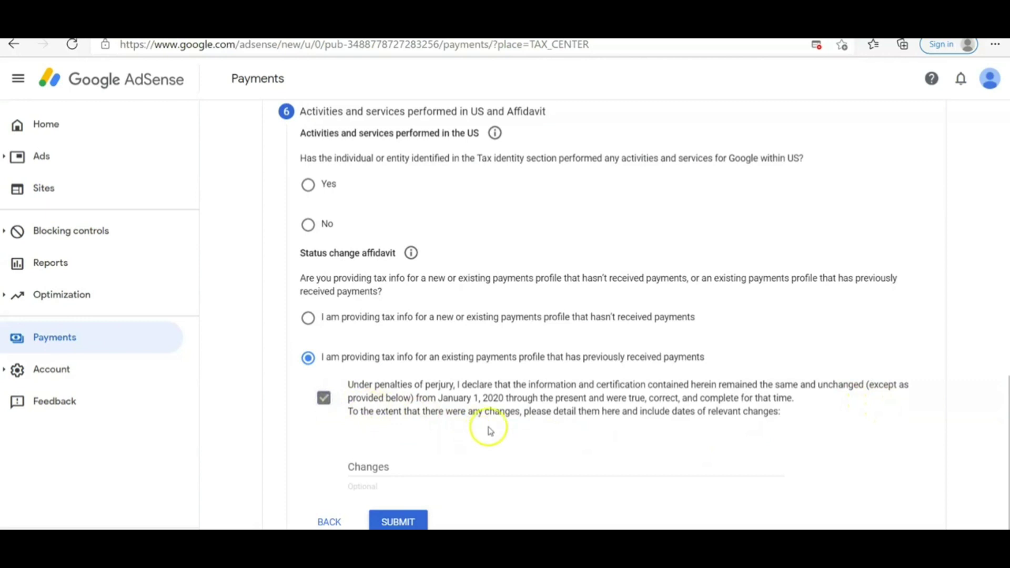
pyautogui.click(403, 520)
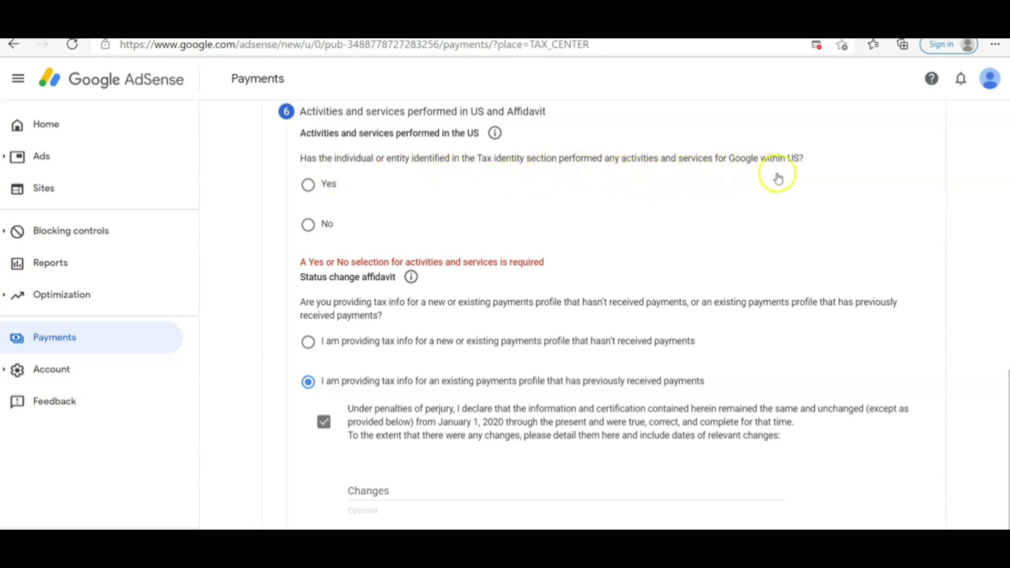
# Answer No to activities performed in the US, certify that services are performed solely outside the US, and submit the tax form
pyautogui.click(308, 224)
pyautogui.scroll(-1, 375, 314)
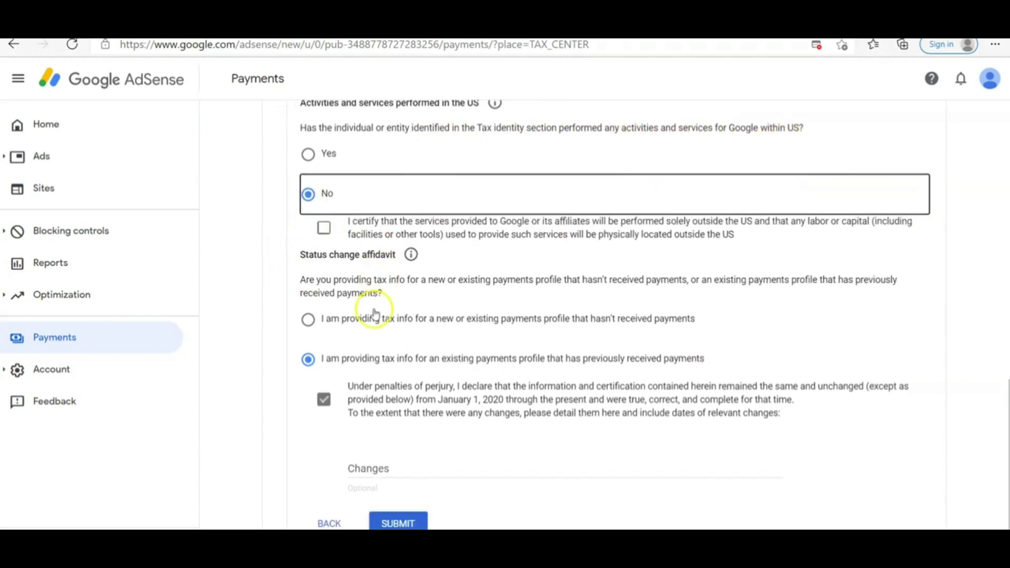
pyautogui.click(397, 521)
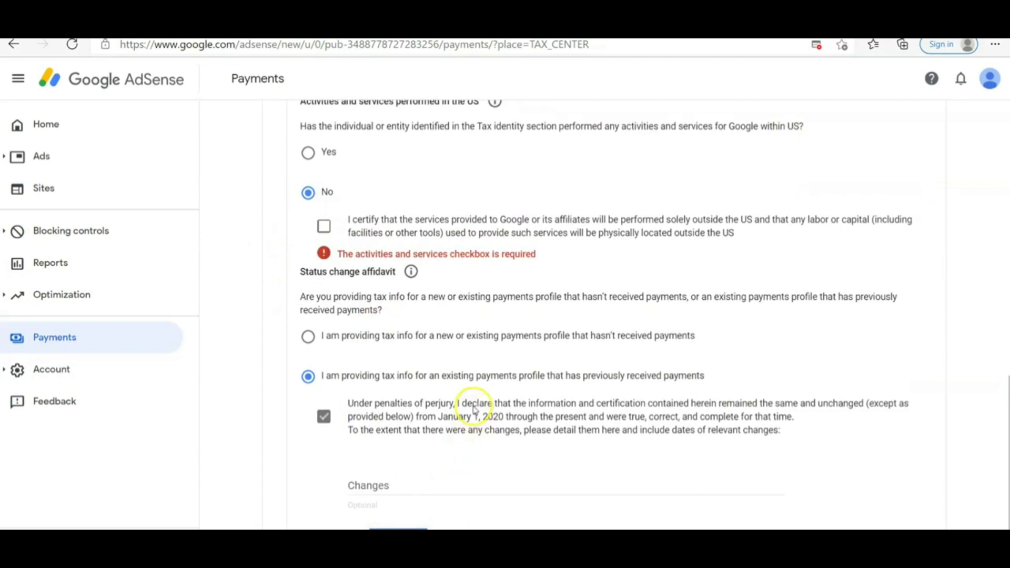
pyautogui.click(323, 226)
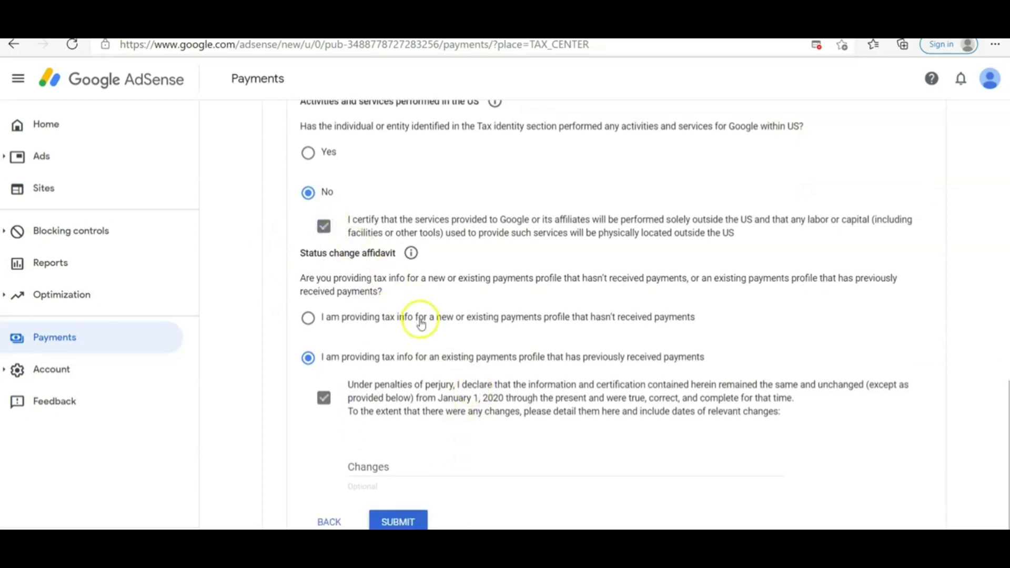
pyautogui.click(402, 522)
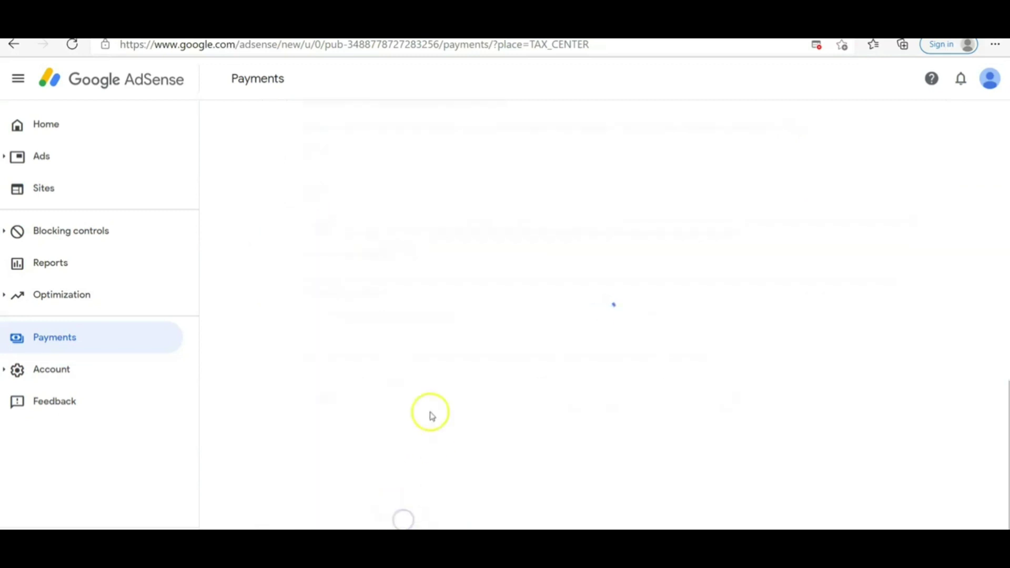